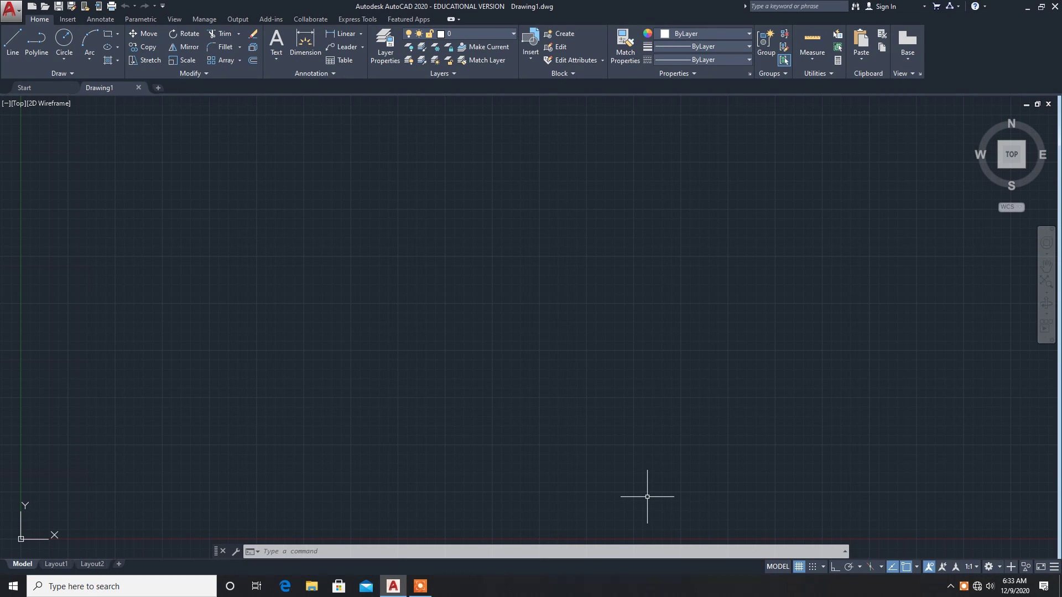
Configure the drawing units with a length precision of 0 and an insertion scale in millimeters.
{"action": "left_click", "coordinate": [361, 547]}
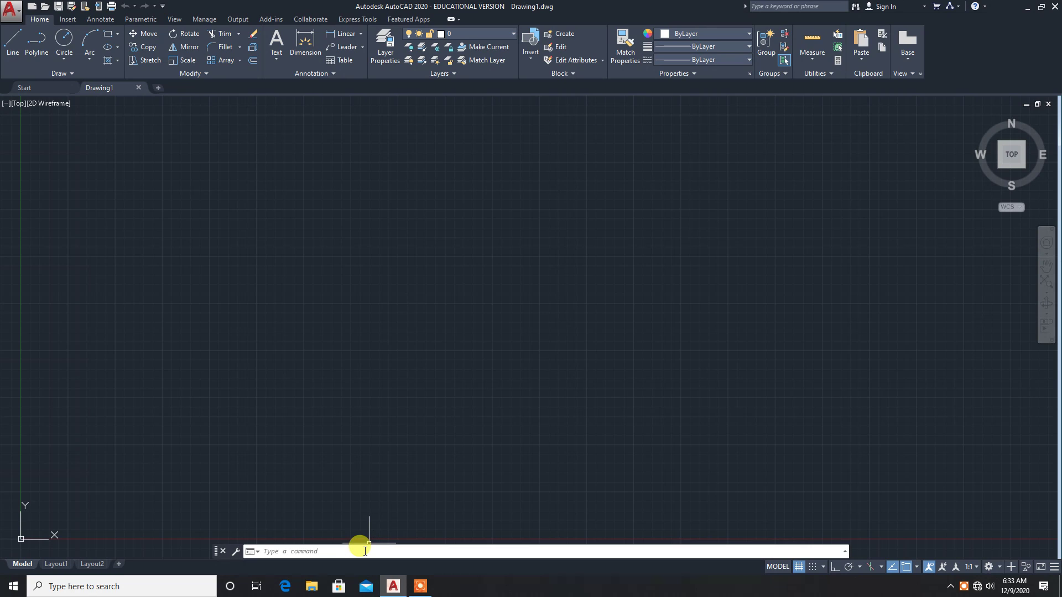
{"action": "type", "text": "units"}
{"action": "key", "text": "Return"}
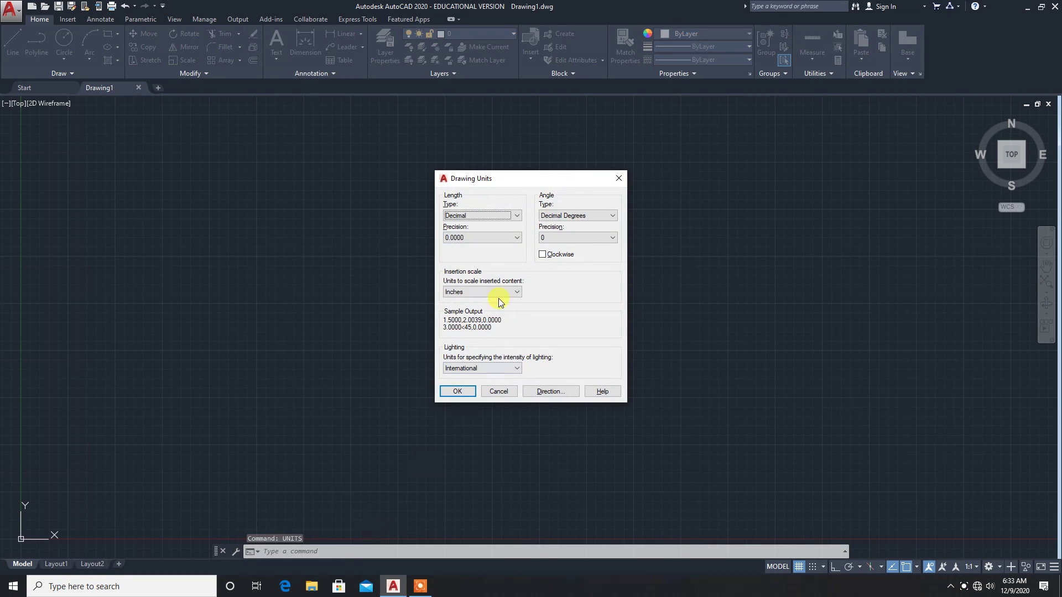
{"action": "left_click", "coordinate": [486, 237]}
{"action": "left_click", "coordinate": [470, 246]}
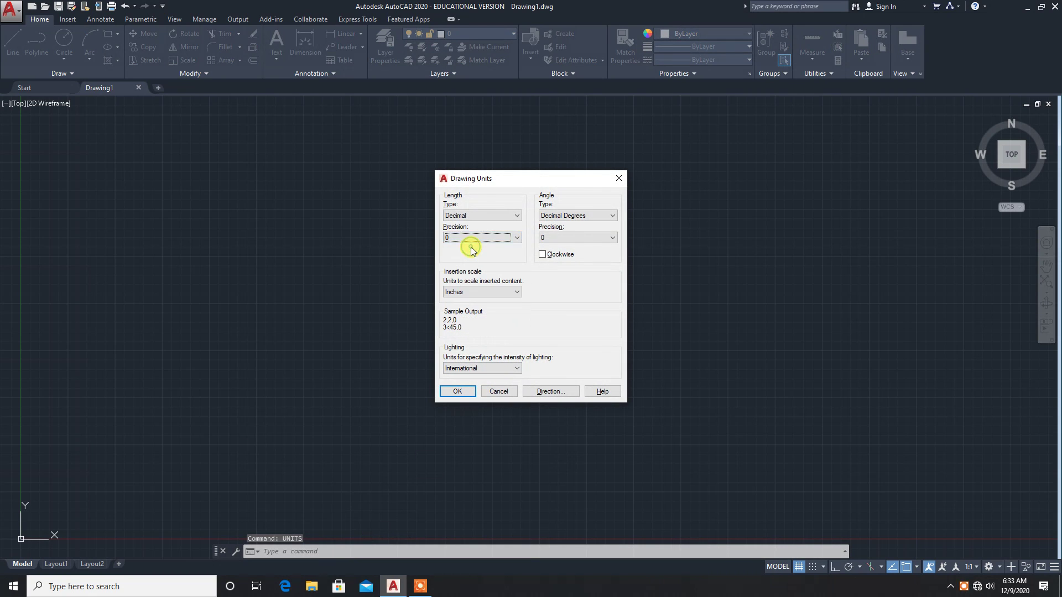
{"action": "left_click", "coordinate": [501, 291]}
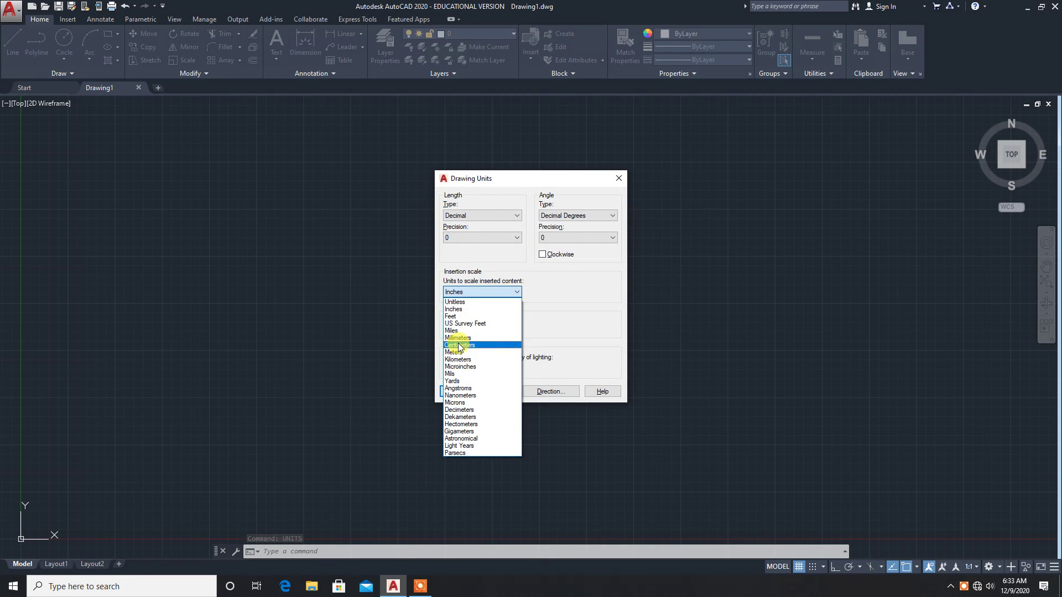
{"action": "left_click", "coordinate": [456, 337]}
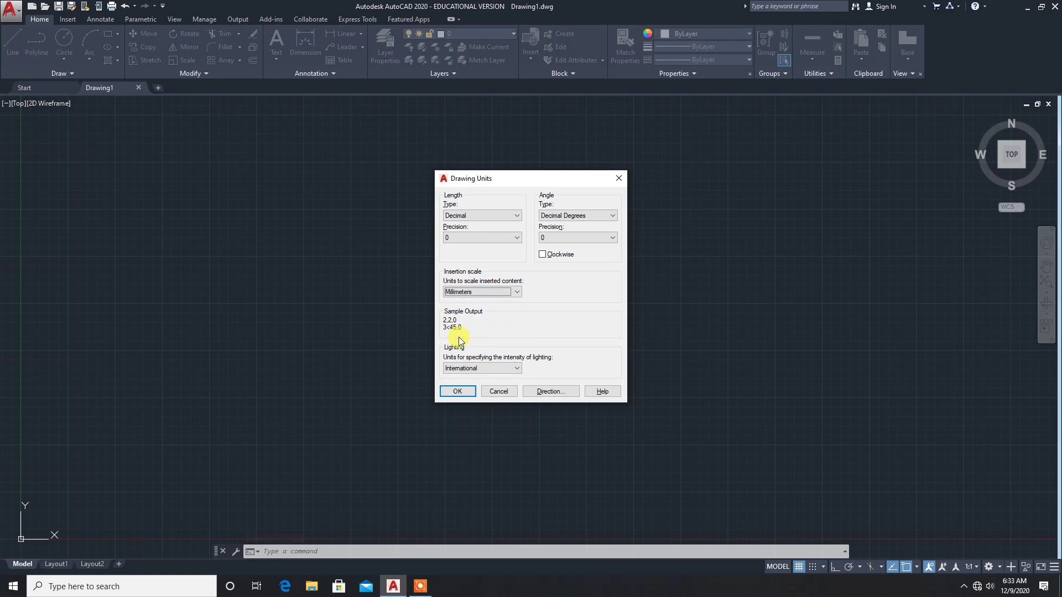
{"action": "left_click", "coordinate": [456, 391]}
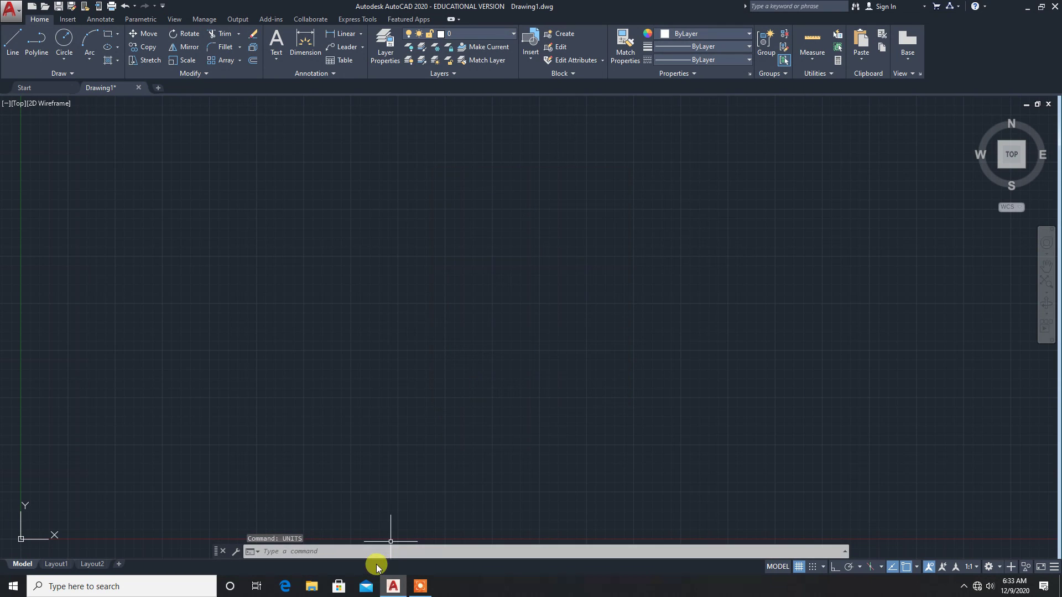
Set the drawing limits to the default lower-left corner and an upper-right corner of 297,210, and zoom to All.
{"action": "left_click", "coordinate": [372, 555]}
{"action": "type", "text": "limits"}
{"action": "key", "text": "Return"}
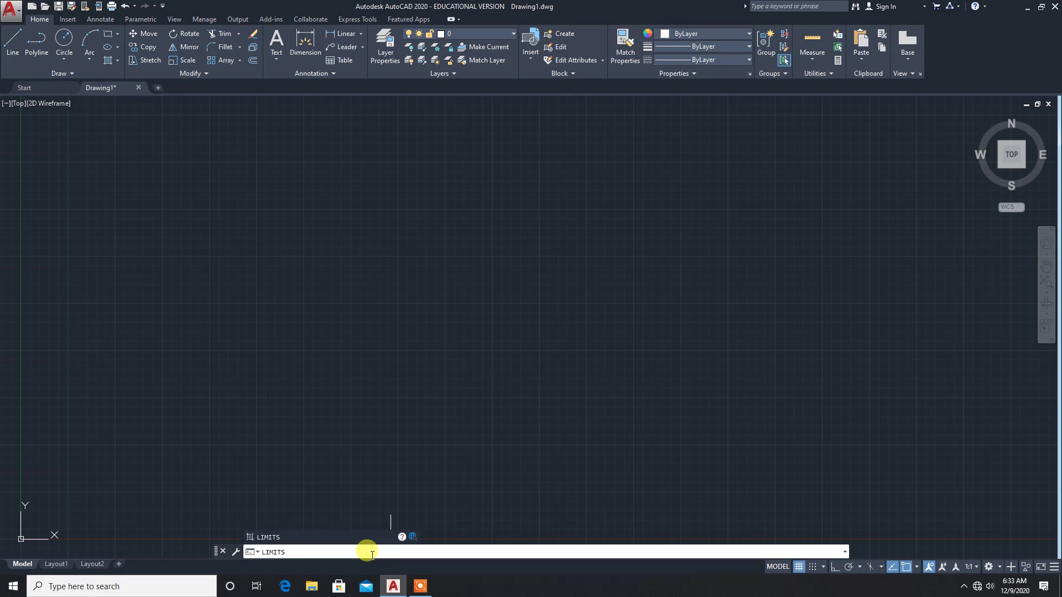
{"action": "key", "text": "Return"}
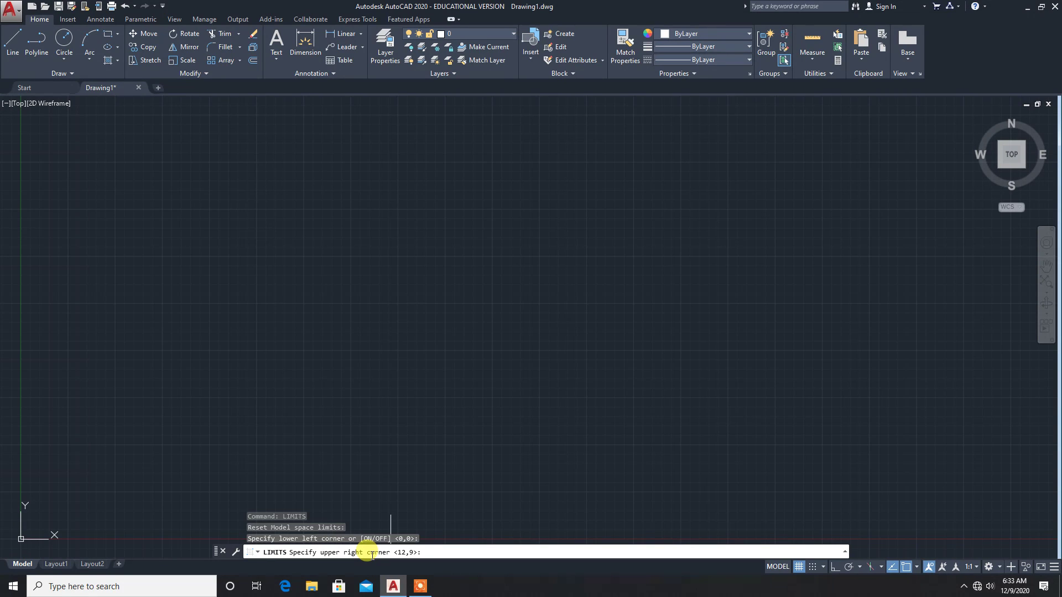
{"action": "type", "text": "297,210"}
{"action": "key", "text": "Return"}
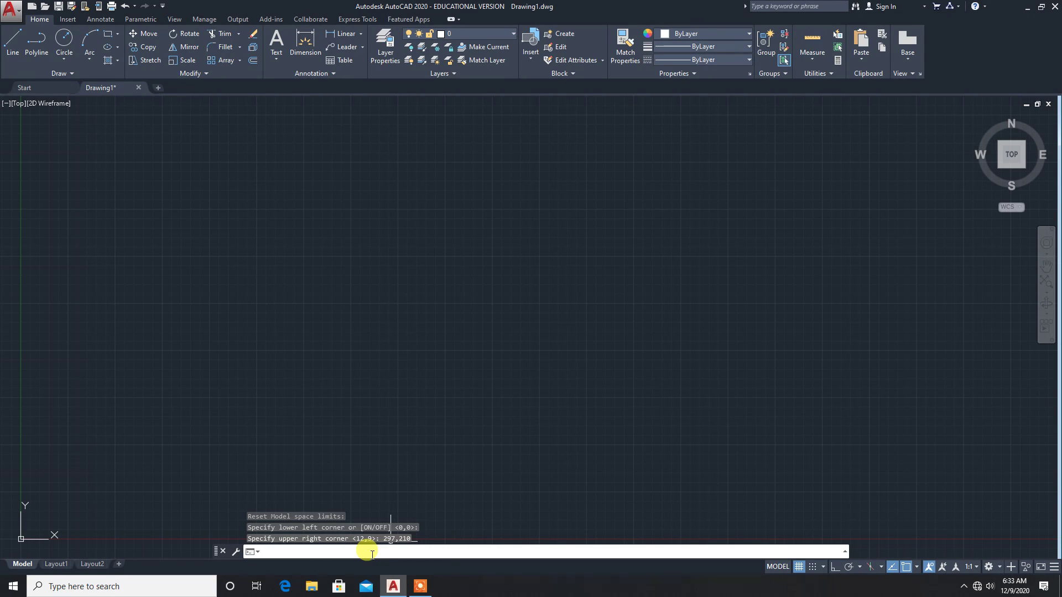
{"action": "type", "text": "ZOOm"}
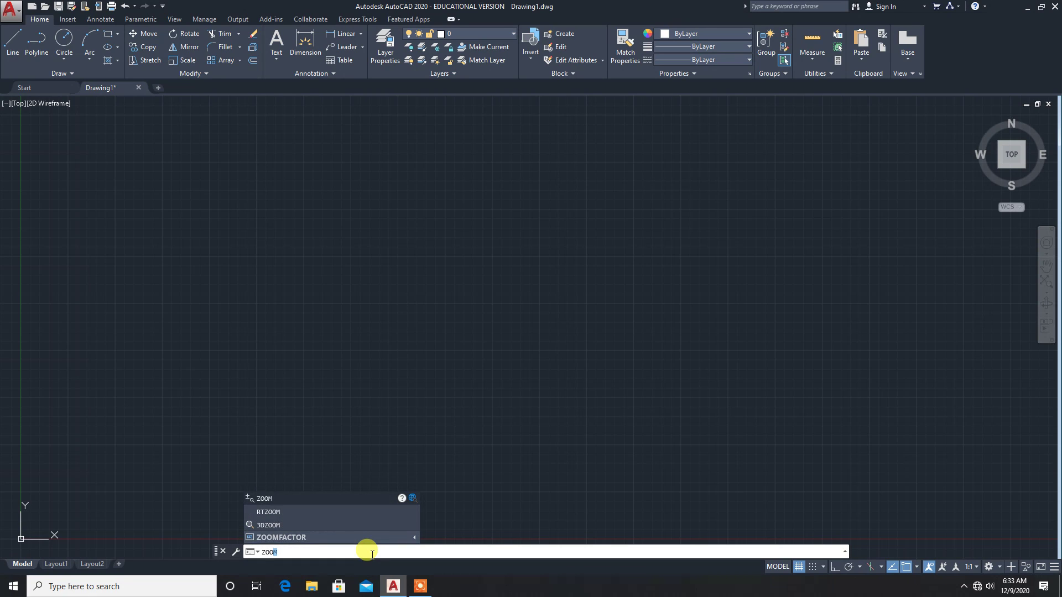
{"action": "key", "text": "Return"}
{"action": "type", "text": "a"}
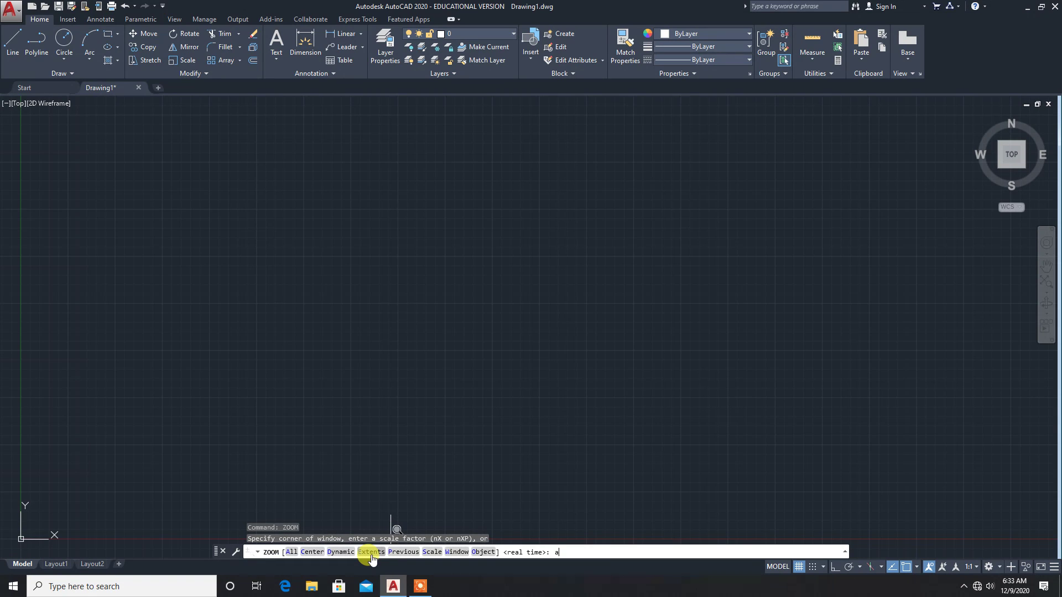
{"action": "key", "text": "Return"}
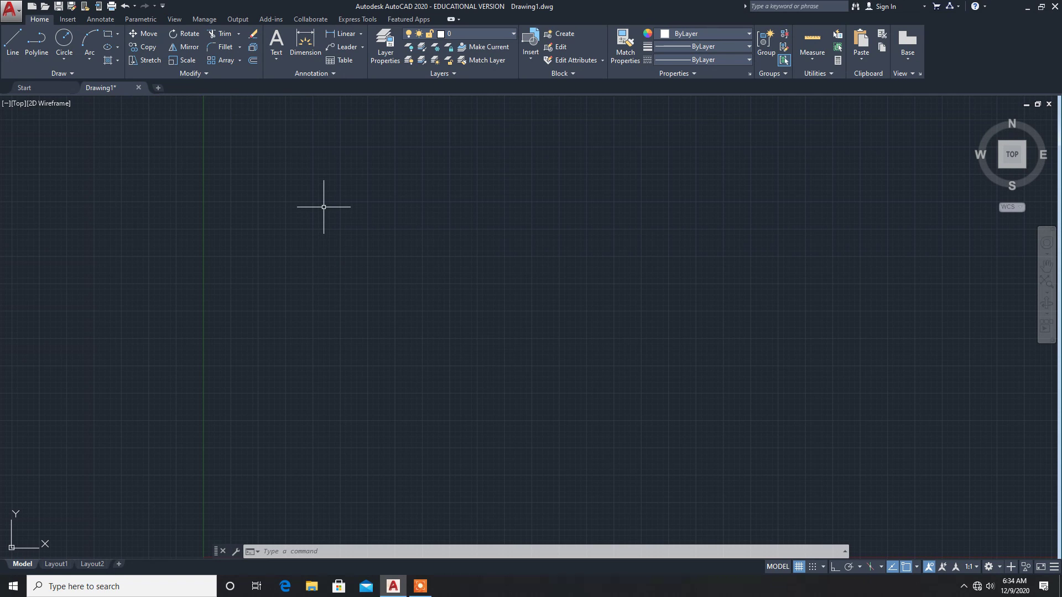
Draw a closed square of lines with absolute coordinates 0,0, 100,0, 100,100 and 0,100.
{"action": "left_click", "coordinate": [292, 551]}
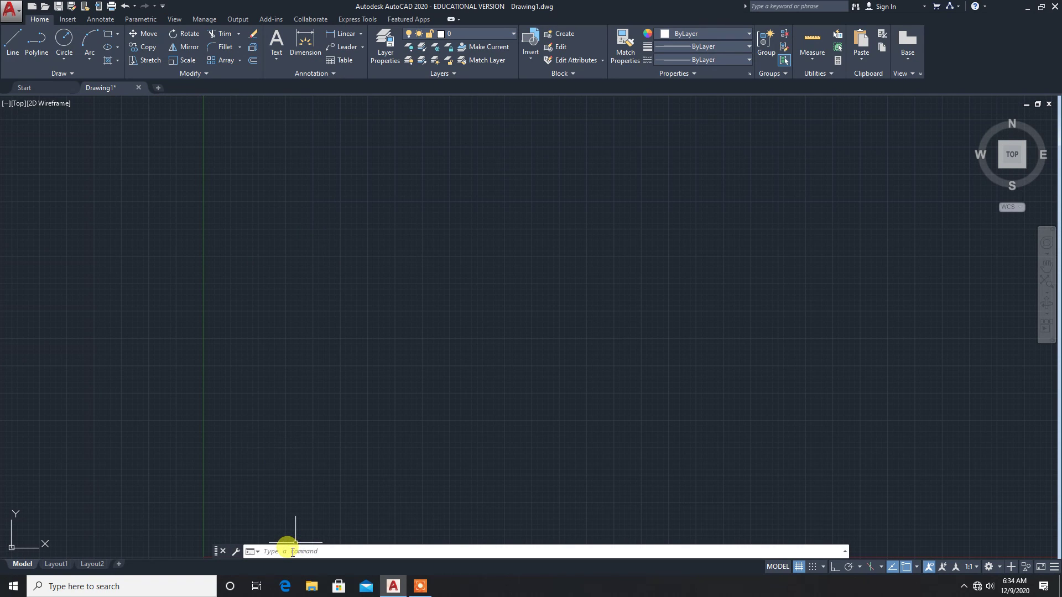
{"action": "left_click", "coordinate": [5, 46]}
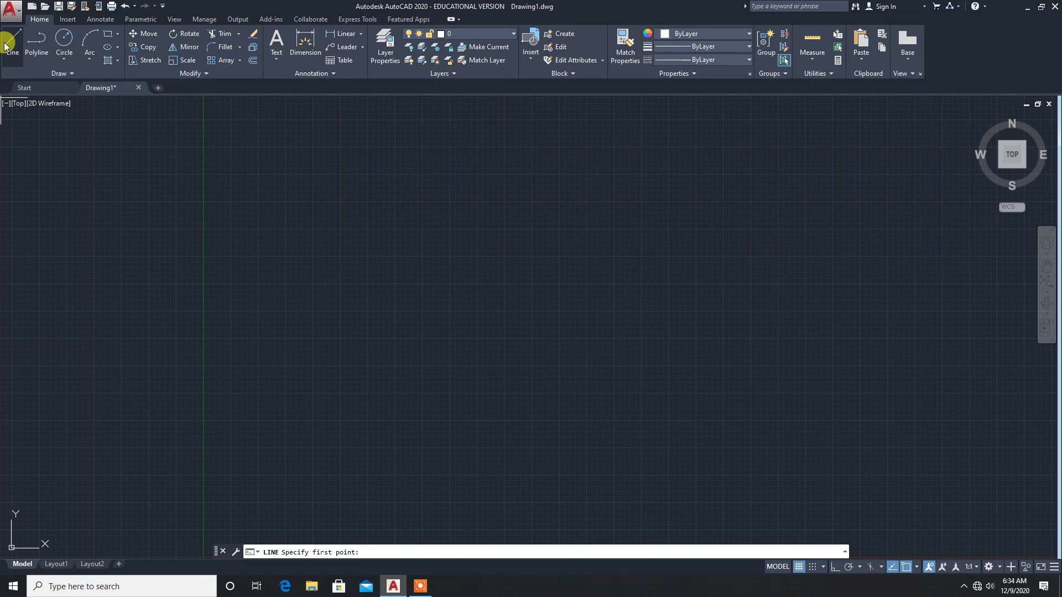
{"action": "type", "text": "0,0"}
{"action": "key", "text": "Return"}
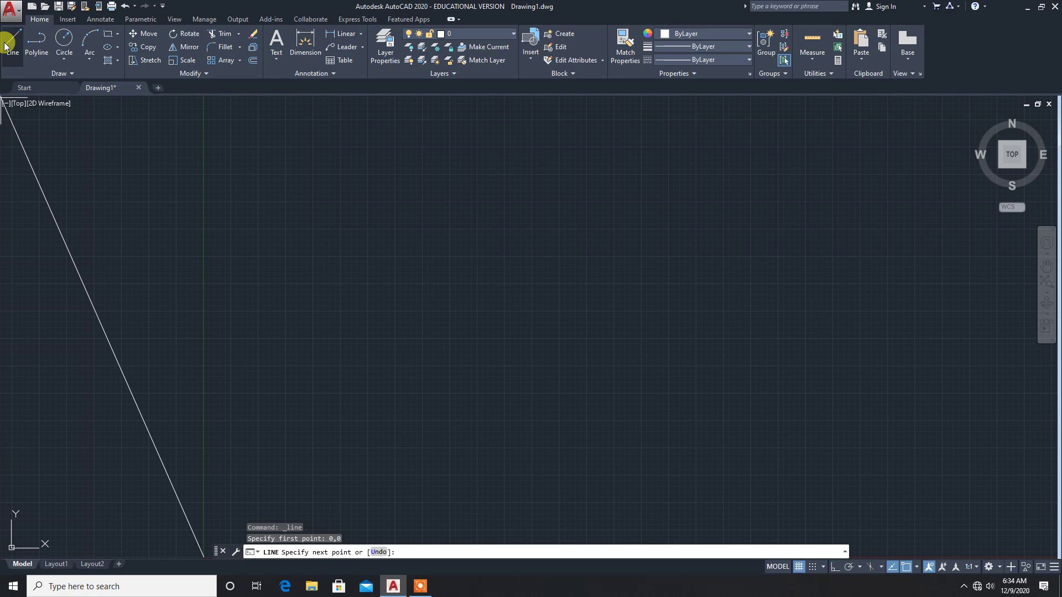
{"action": "type", "text": "100,0"}
{"action": "key", "text": "Return"}
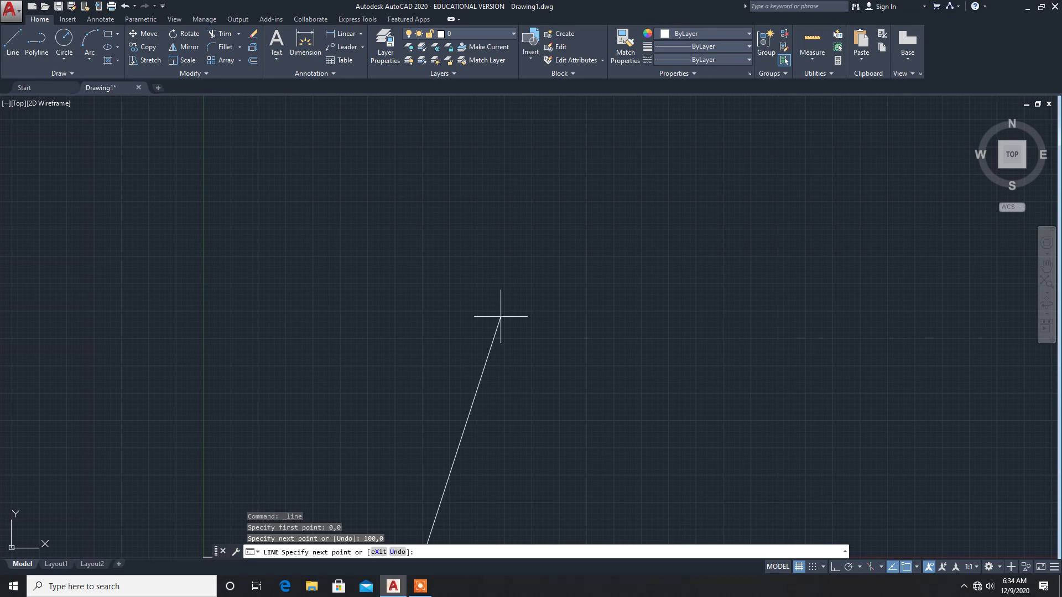
{"action": "type", "text": "0,100"}
{"action": "key", "text": "Return"}
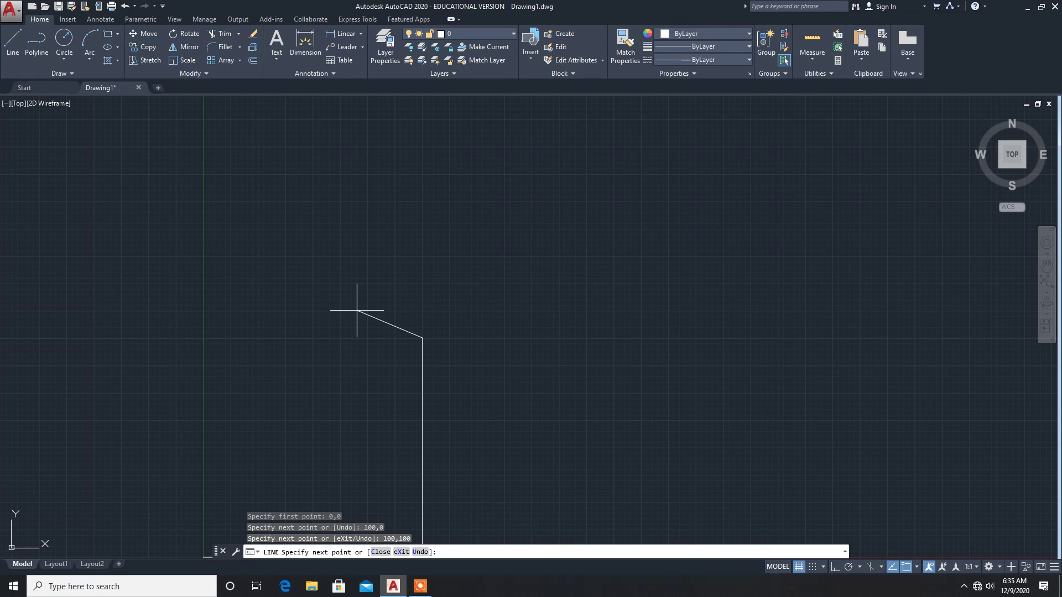
{"action": "type", "text": "0,100"}
{"action": "key", "text": "Return"}
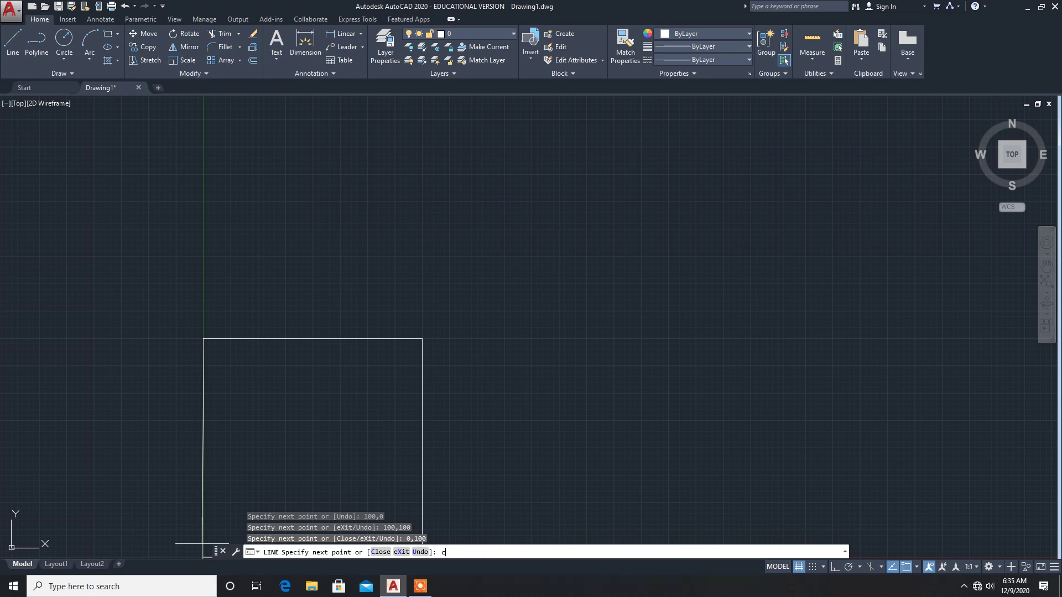
{"action": "key", "text": "Return"}
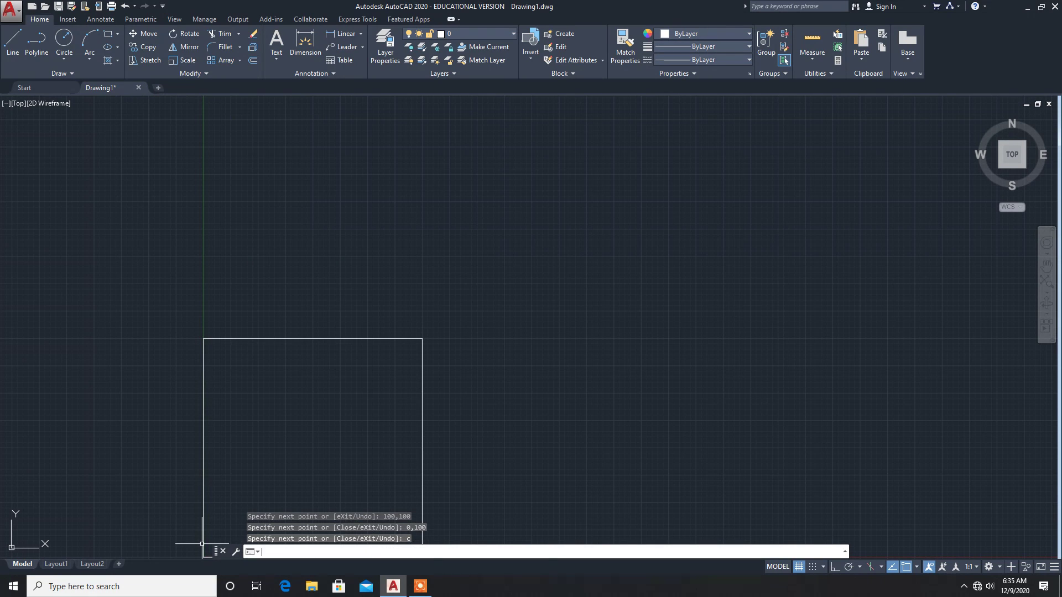
{"action": "scroll", "coordinate": [632, 325], "scroll_direction": "down", "scroll_amount": 2}
{"action": "scroll", "coordinate": [633, 325], "scroll_direction": "down", "scroll_amount": 2}
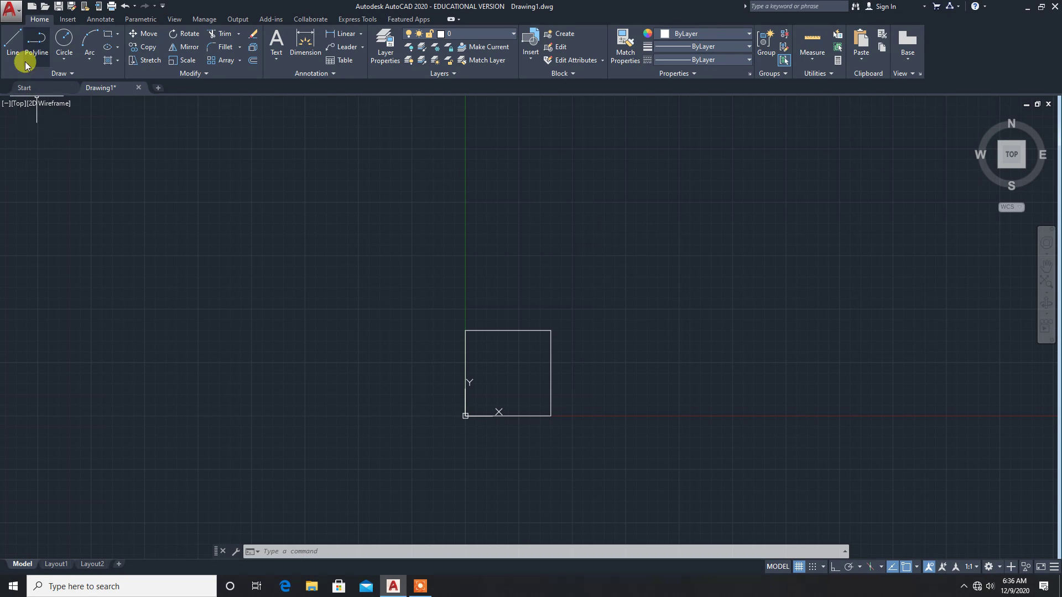
{"action": "left_click", "coordinate": [11, 47]}
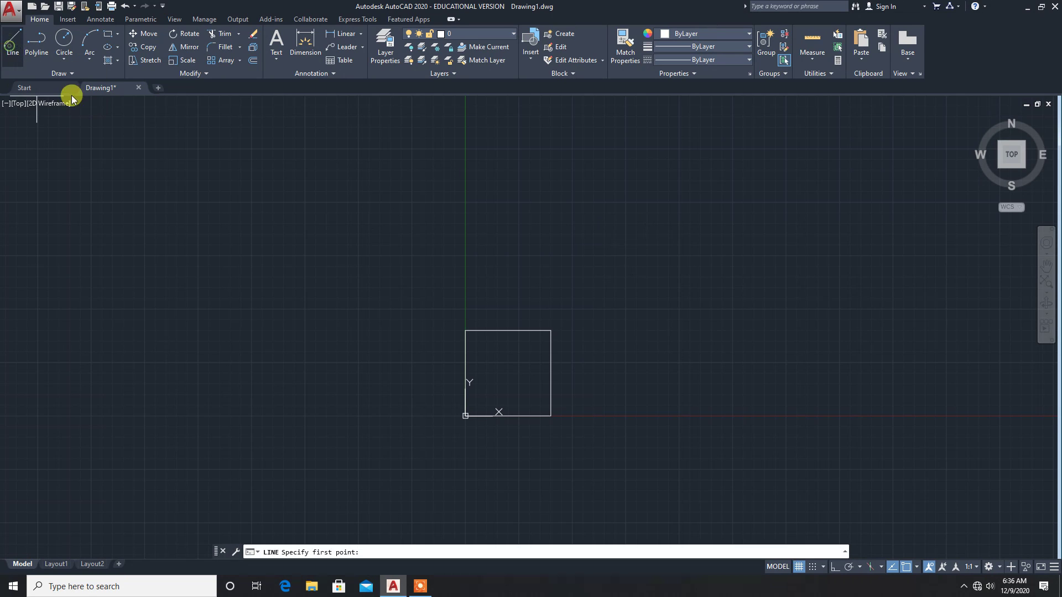
{"action": "left_click", "coordinate": [678, 255]}
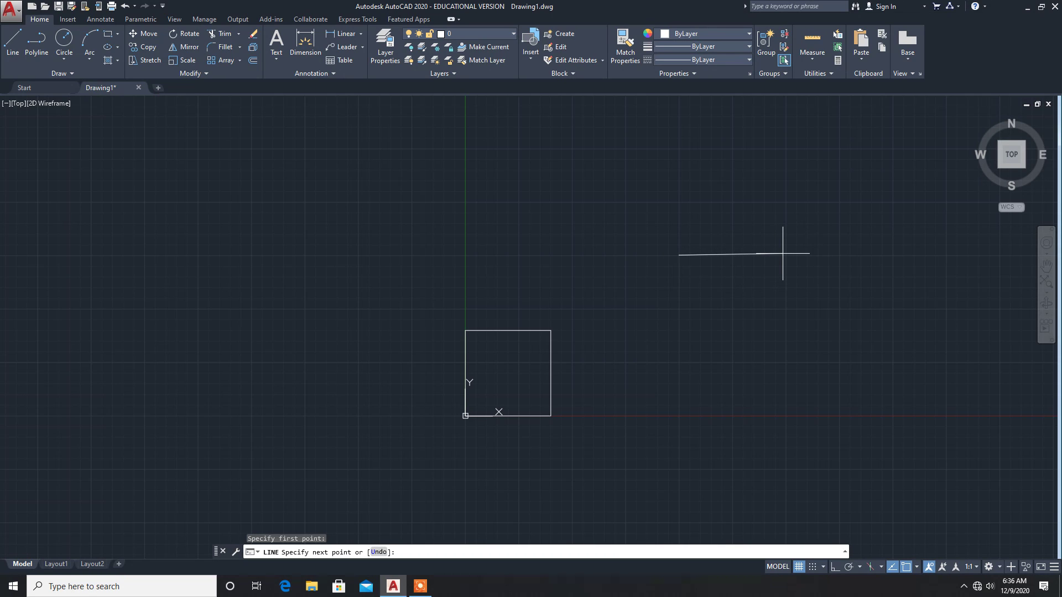
{"action": "key", "text": "F8"}
{"action": "type", "text": "@"}
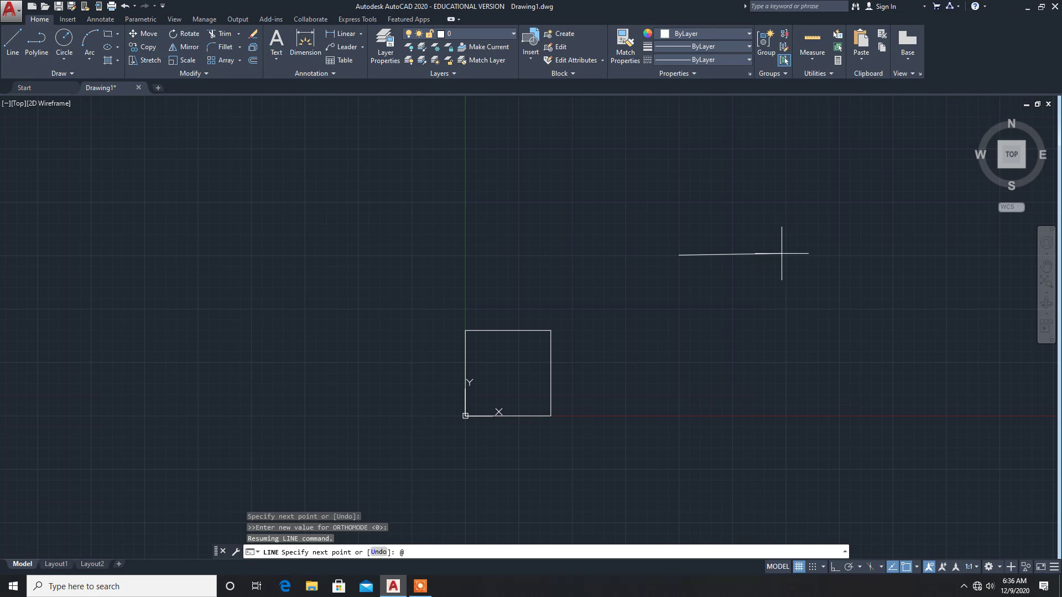
{"action": "type", "text": "100,"}
{"action": "key", "text": "Return"}
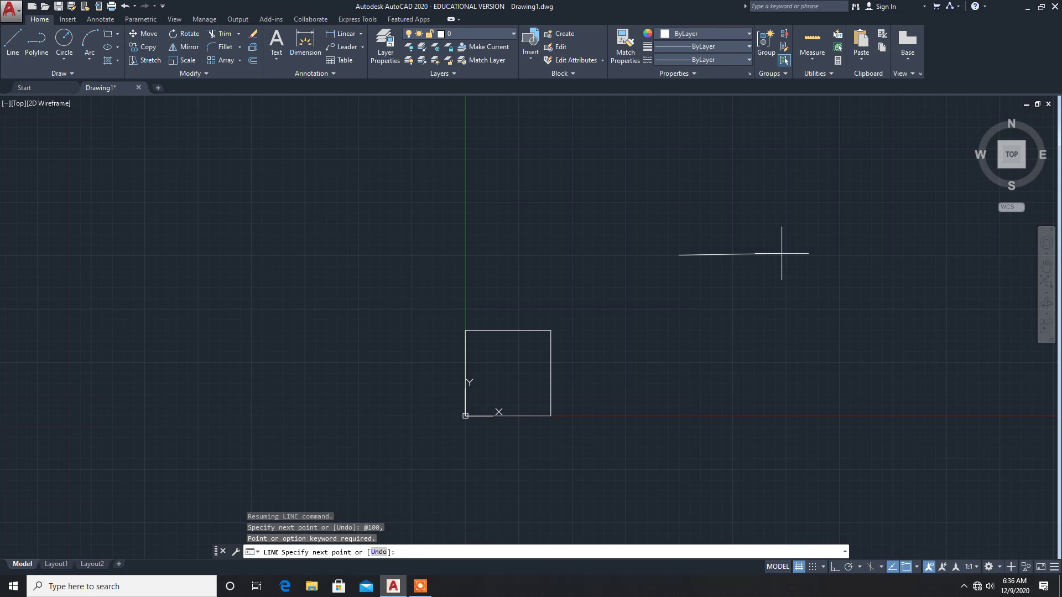
{"action": "type", "text": "@100,0"}
{"action": "key", "text": "Return"}
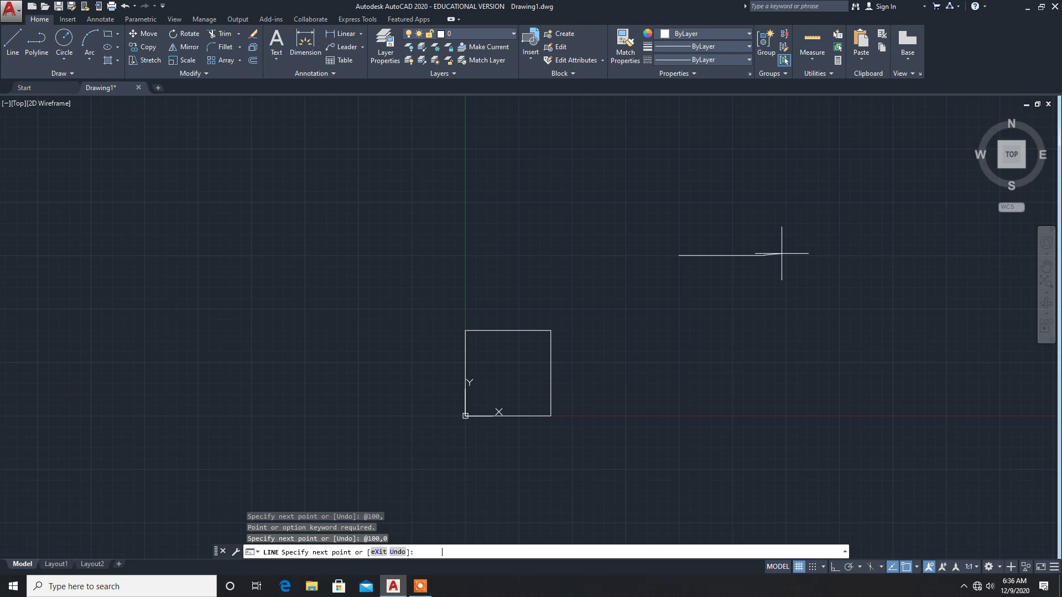
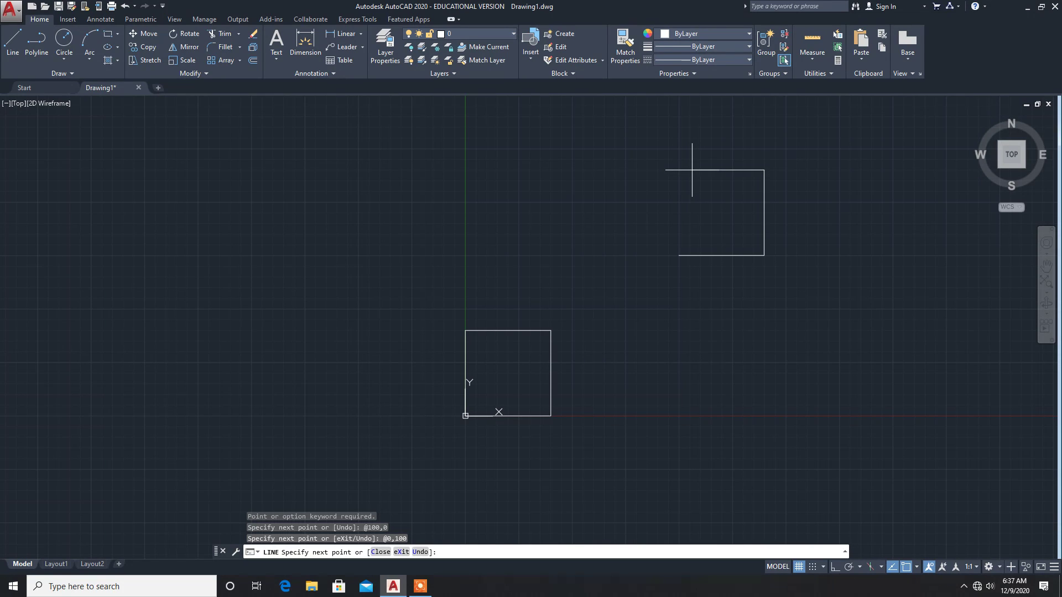
Complete the second square's upper and left sides with relative coordinates @-100,0 and @0,-100, and end the line.
{"action": "type", "text": "@"}
{"action": "type", "text": "100,0"}
{"action": "key", "text": "Return"}
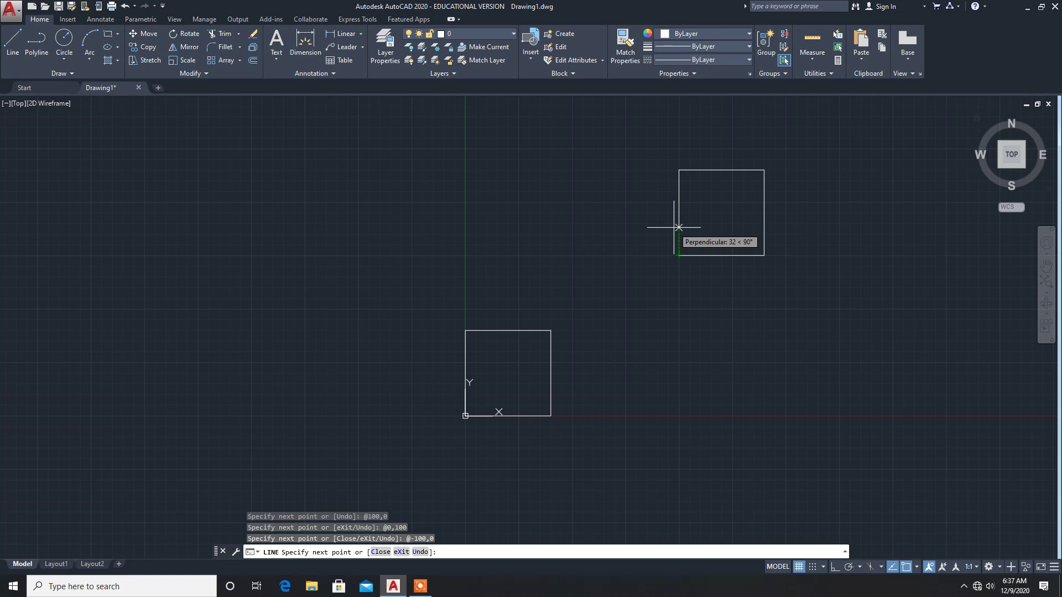
{"action": "type", "text": "@0,-100"}
{"action": "key", "text": "Return"}
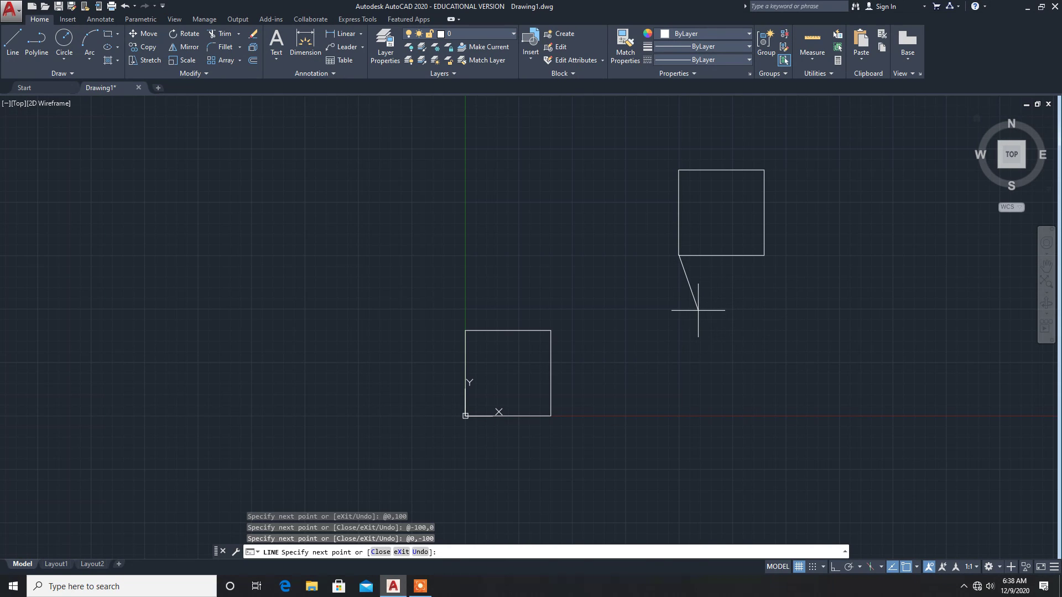
{"action": "key", "text": "Escape"}
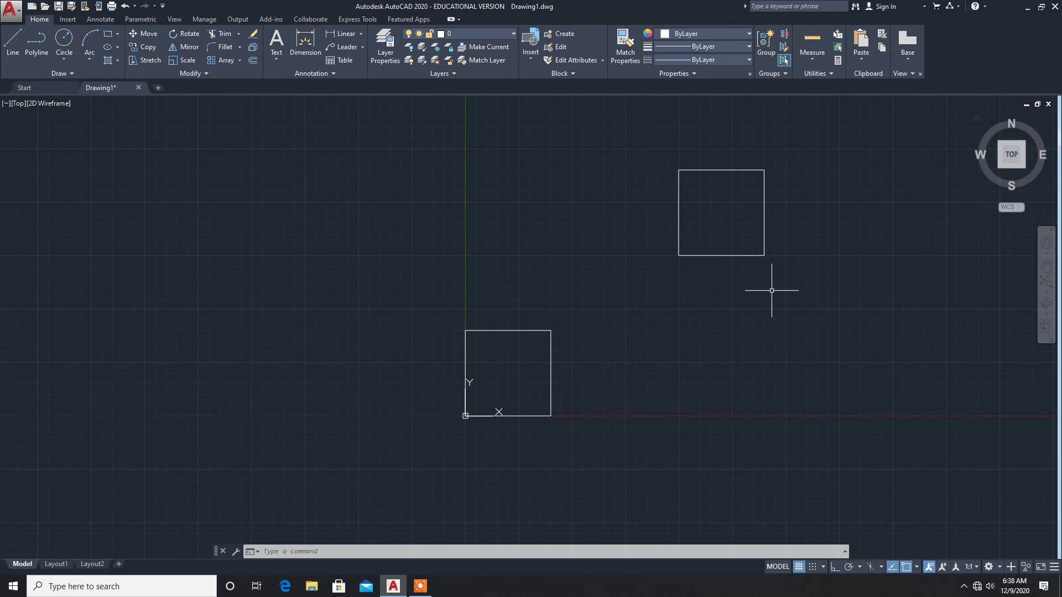
{"action": "middle_click_drag", "start_coordinate": [799, 276], "coordinate": [422, 367]}
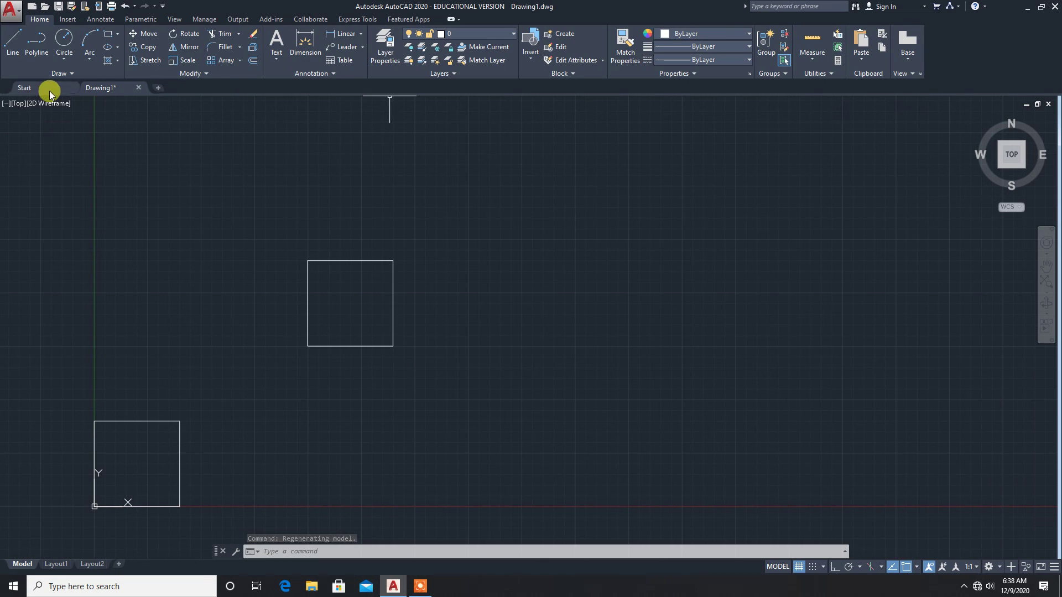
{"action": "left_click", "coordinate": [15, 50]}
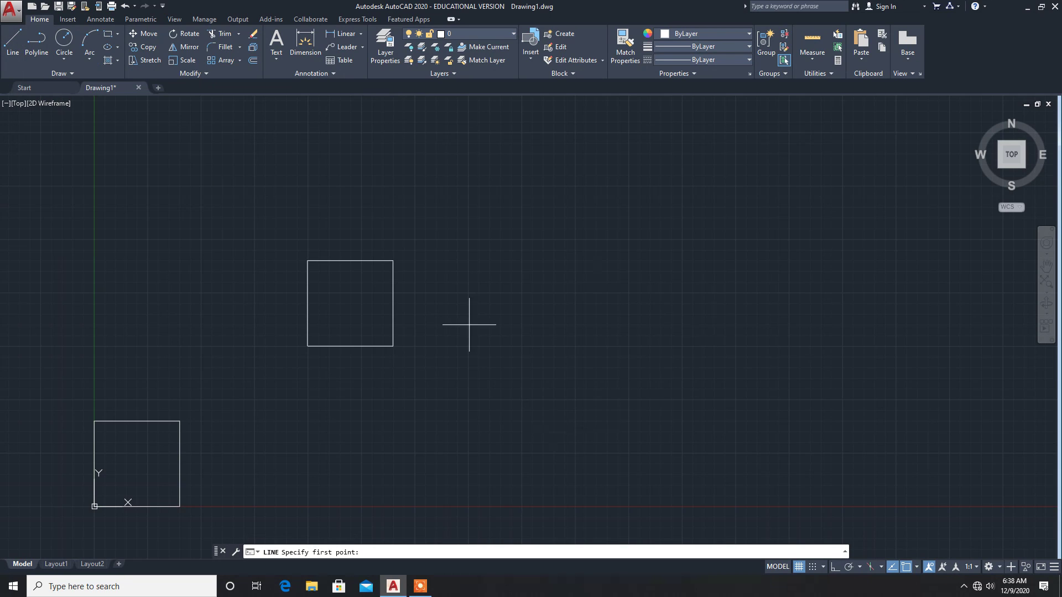
{"action": "left_click", "coordinate": [523, 347]}
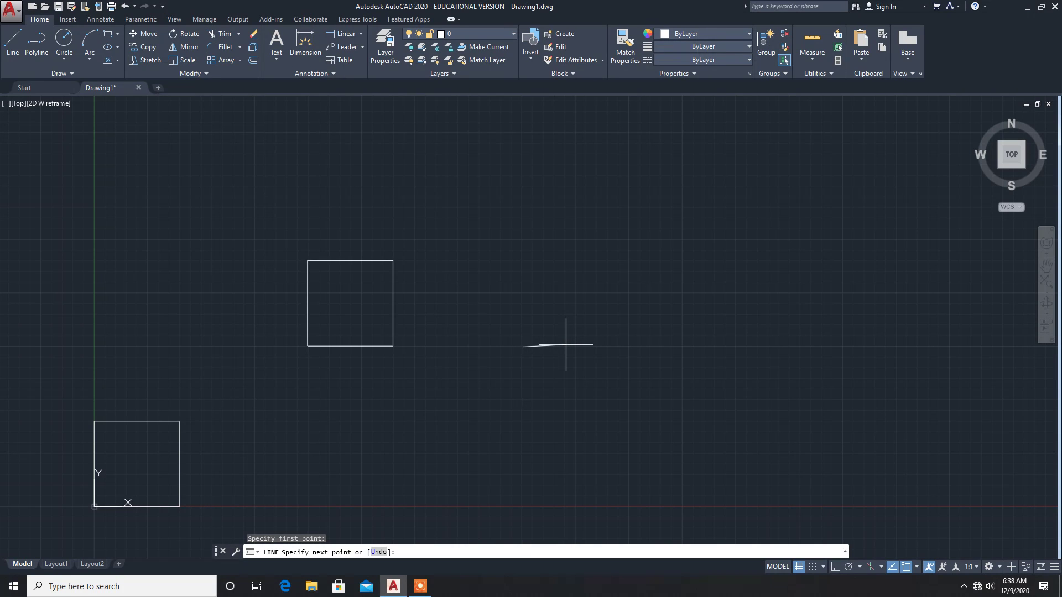
{"action": "type", "text": "@"}
{"action": "type", "text": "100"}
{"action": "type", "text": "<0"}
{"action": "key", "text": "Return"}
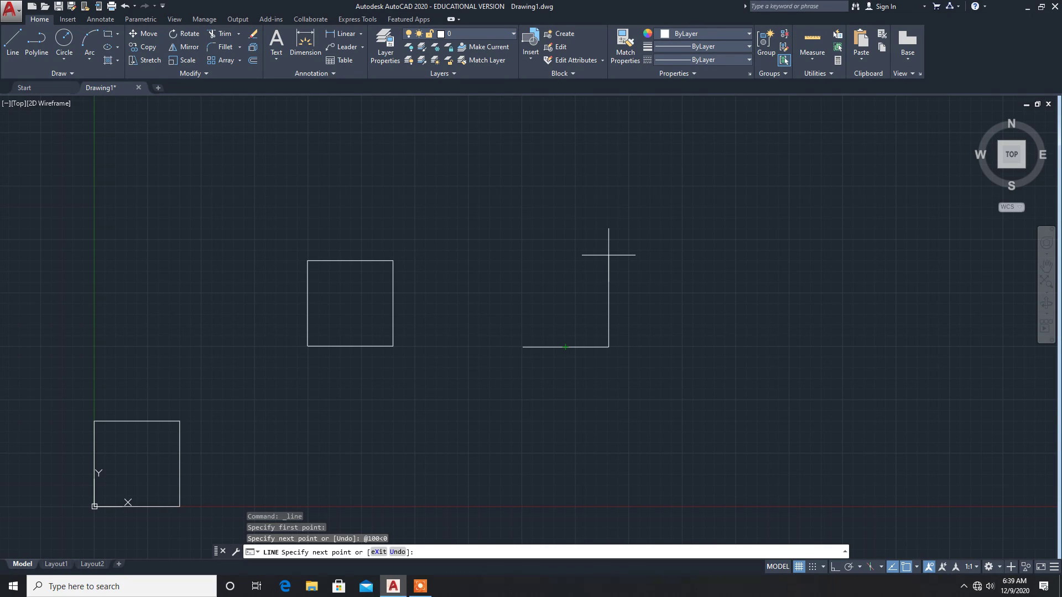
{"action": "type", "text": "@100<90"}
{"action": "key", "text": "Return"}
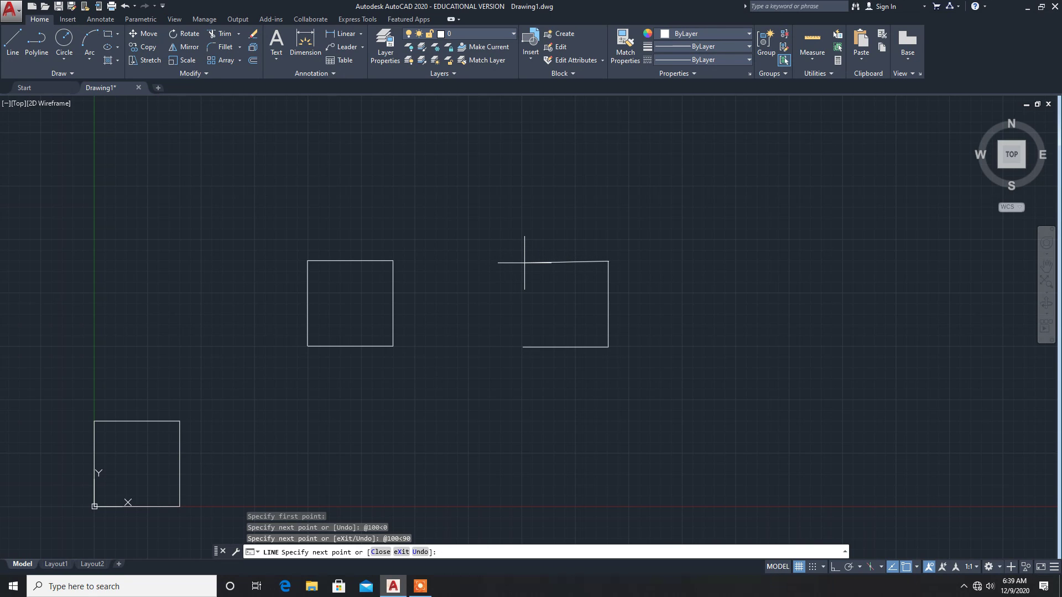
{"action": "type", "text": "@100<180"}
{"action": "key", "text": "Return"}
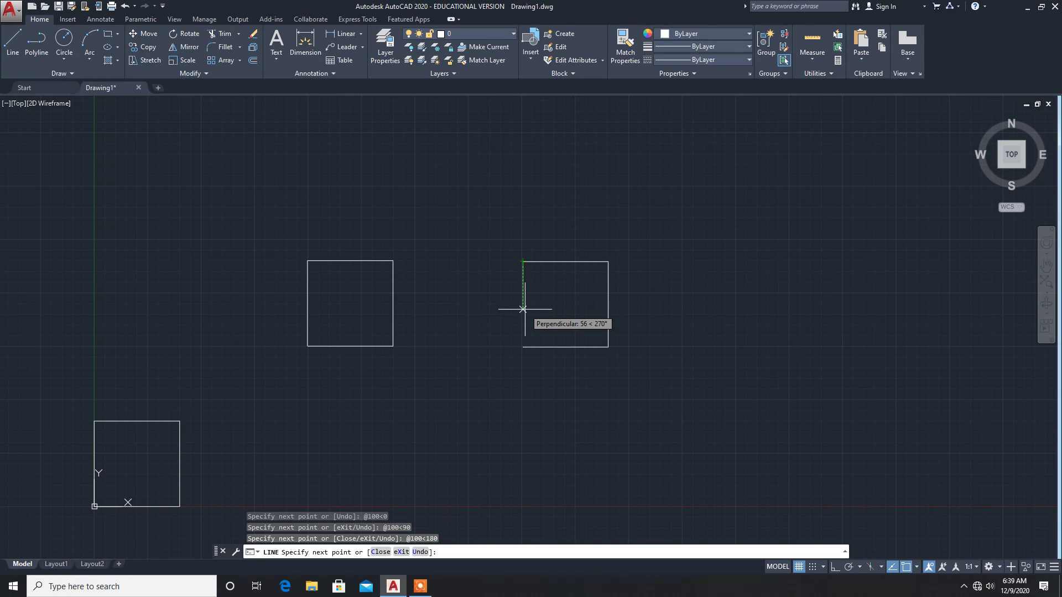
{"action": "key", "text": "F8"}
{"action": "type", "text": "@100"}
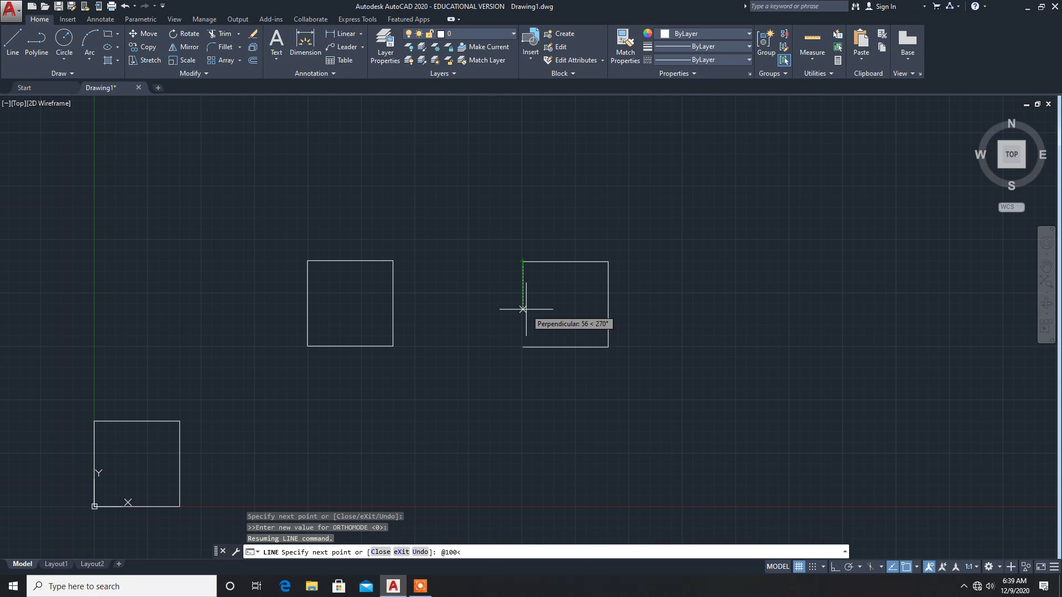
{"action": "type", "text": "<270"}
{"action": "key", "text": "Return"}
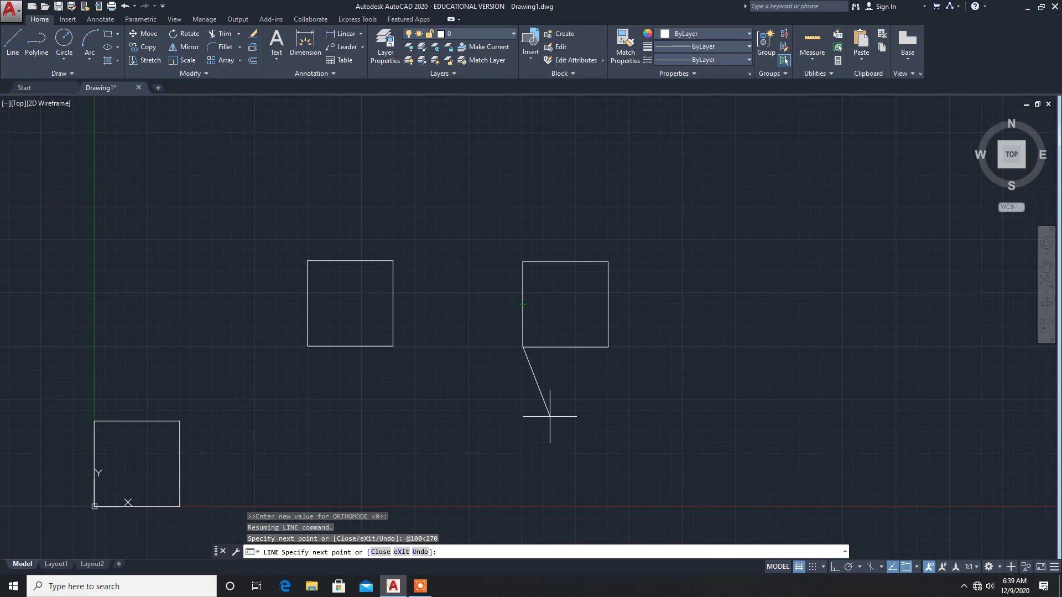
{"action": "key", "text": "Escape"}
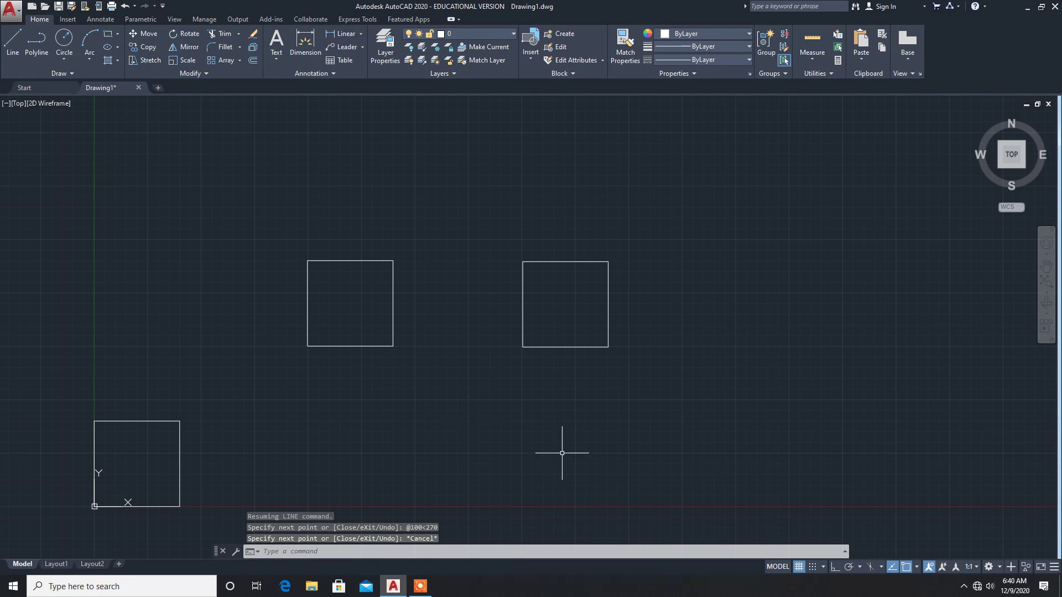
{"action": "left_click", "coordinate": [10, 51]}
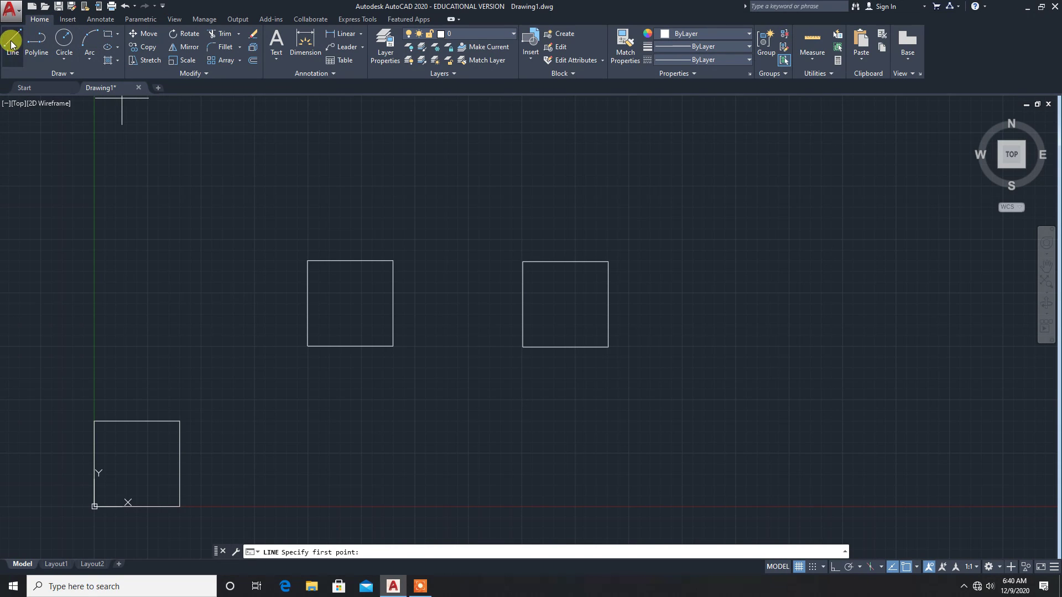
{"action": "left_click", "coordinate": [681, 347]}
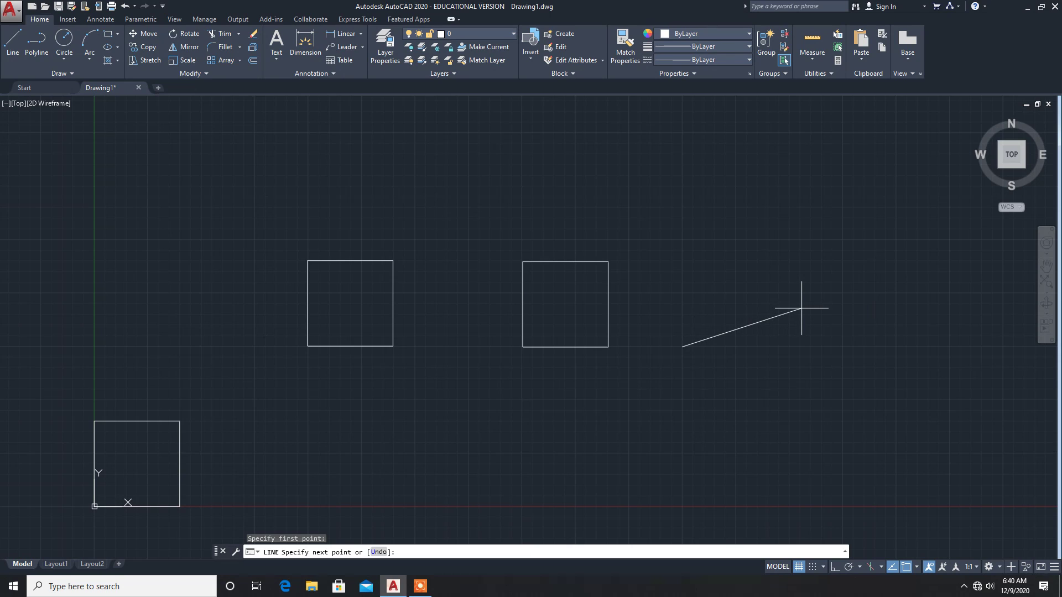
{"action": "type", "text": "@100<45"}
{"action": "key", "text": "Return"}
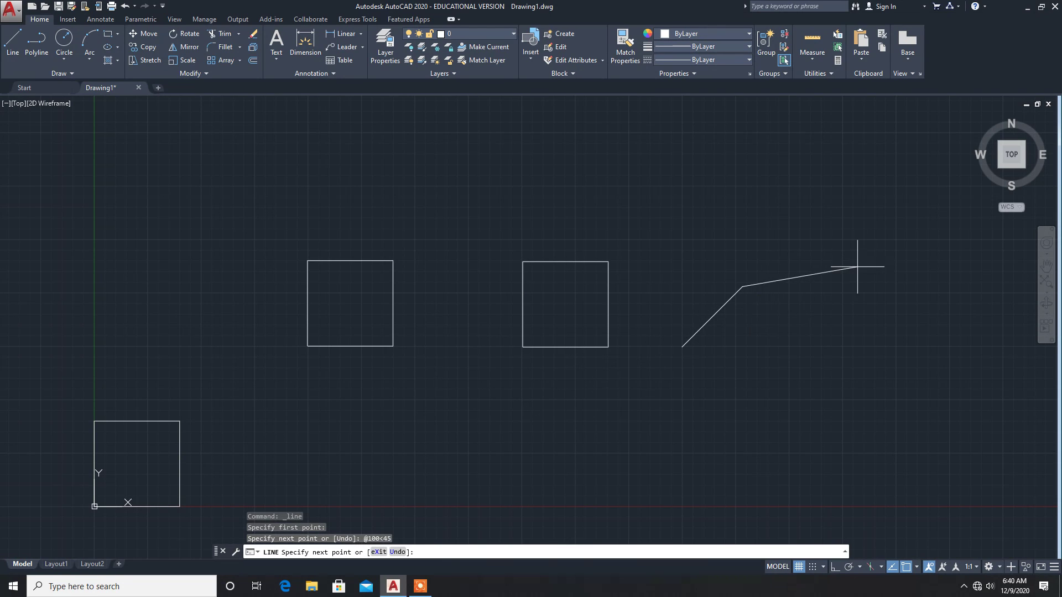
{"action": "key", "text": "Escape"}
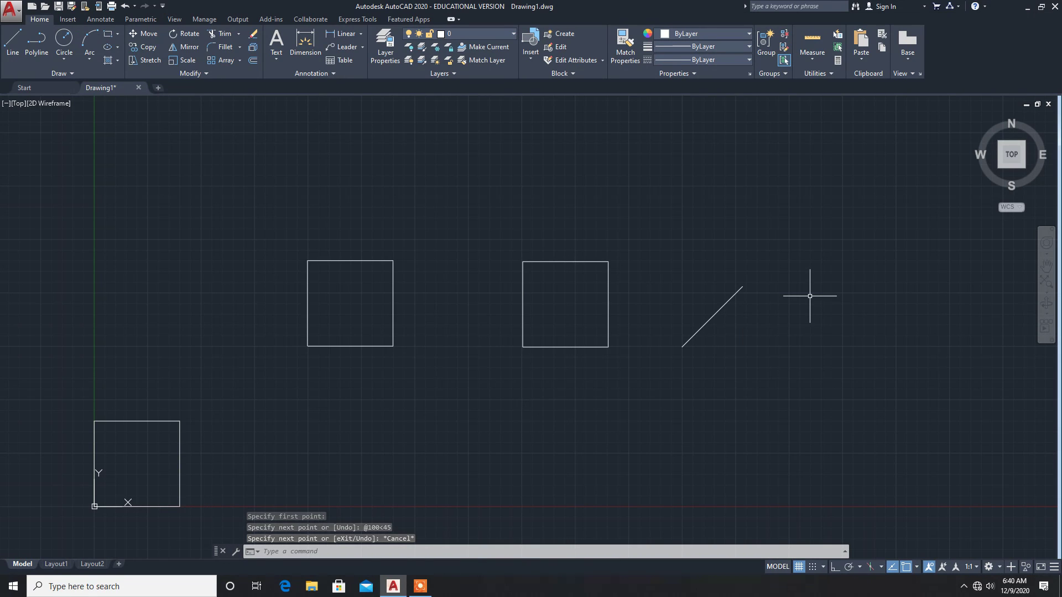
Draw three connected lines right of the inclined line by direct distance: 100 up to the right, 100 downward and 300 down to the left.
{"action": "left_click", "coordinate": [14, 51]}
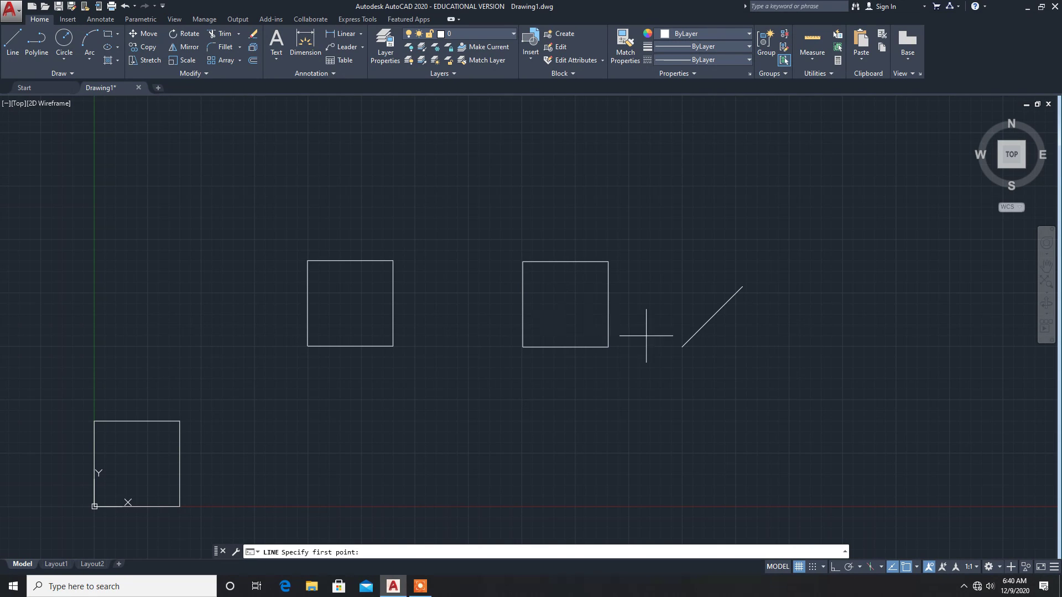
{"action": "left_click", "coordinate": [789, 347]}
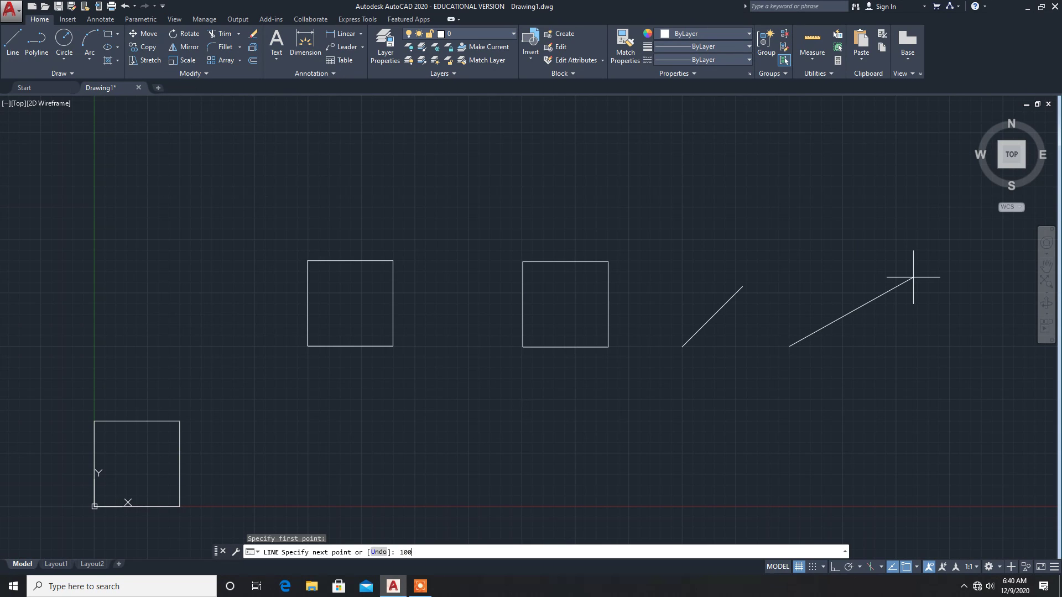
{"action": "key", "text": "Return"}
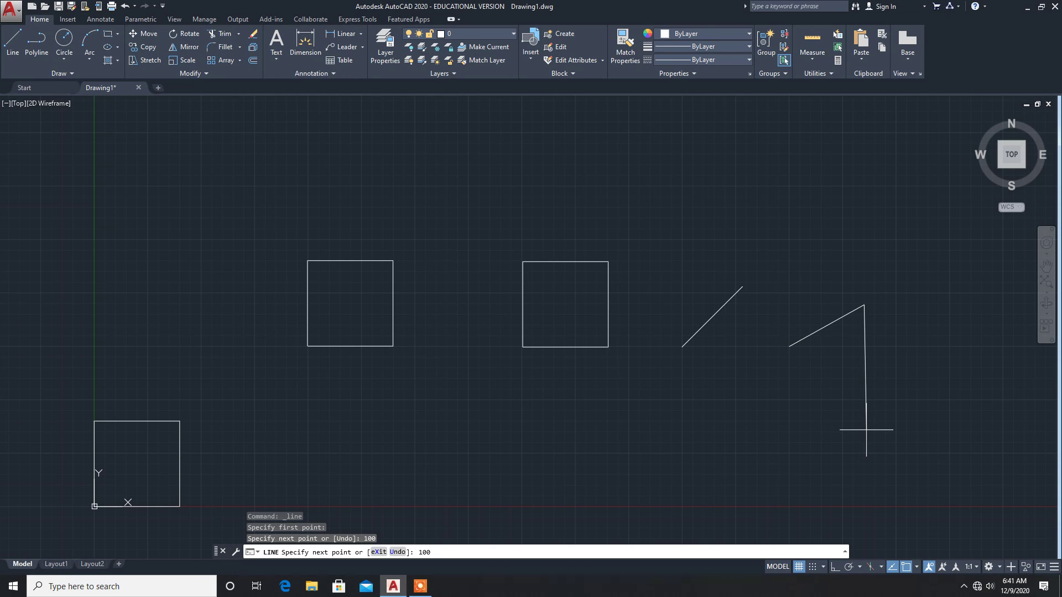
{"action": "key", "text": "Return"}
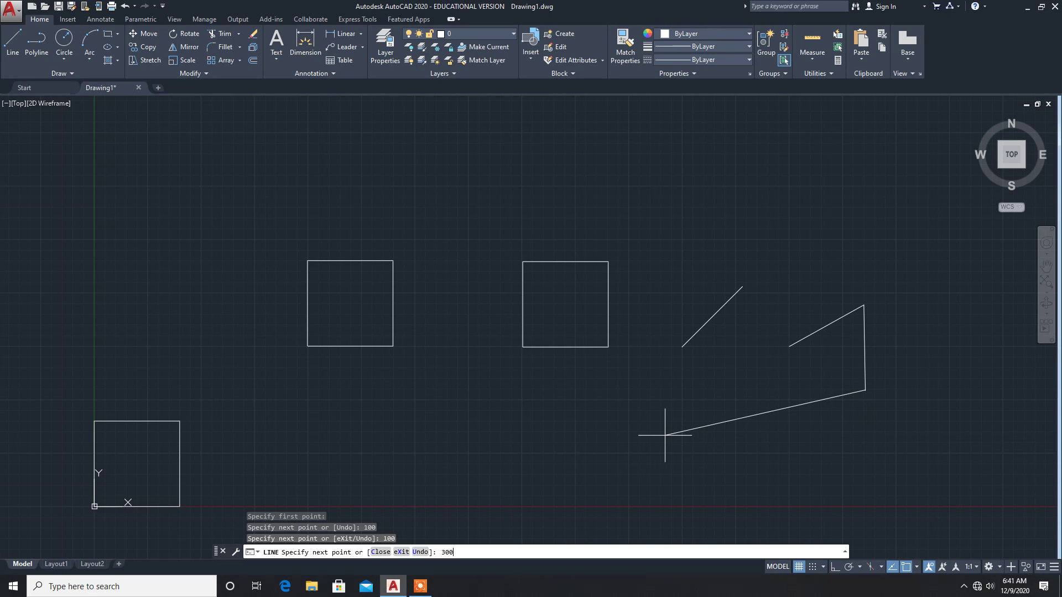
{"action": "key", "text": "Return"}
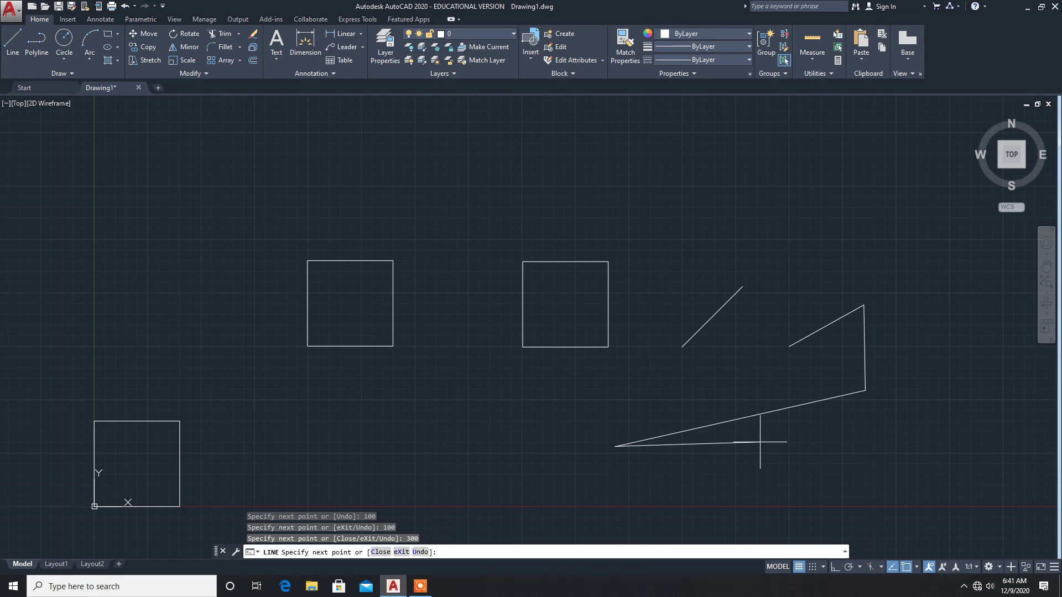
{"action": "key", "text": "Escape"}
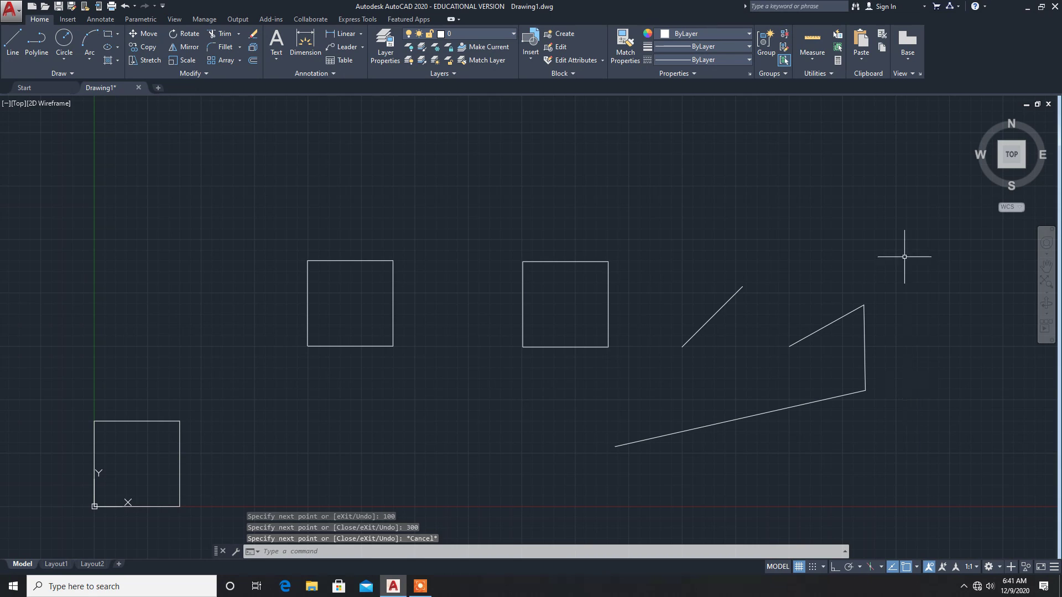
Start a fourth square above the first with Ortho on, drawing its lower and right sides by direct distances of 100.
{"action": "left_click", "coordinate": [12, 40]}
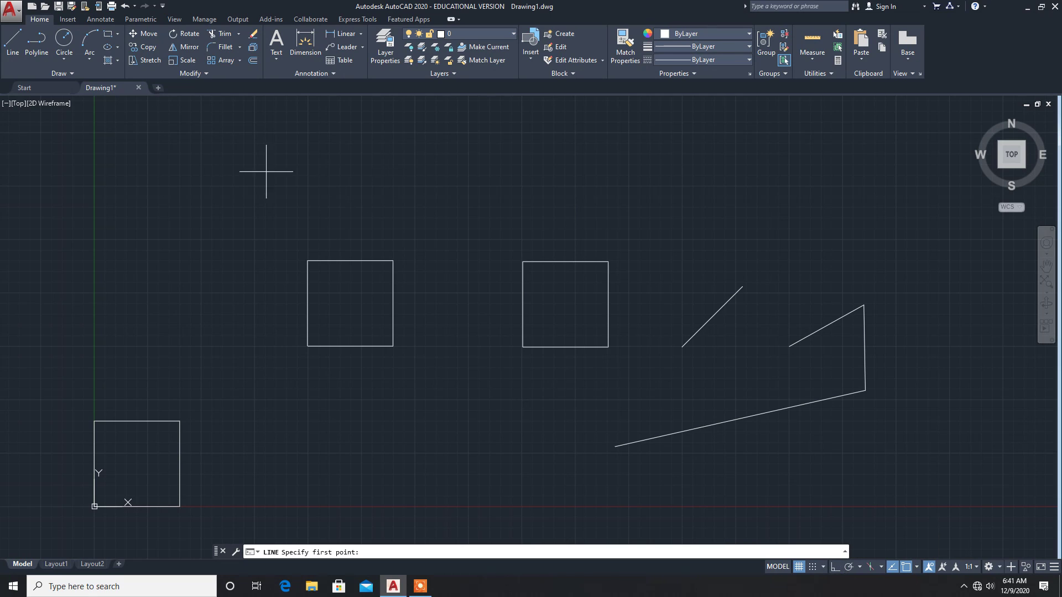
{"action": "left_click", "coordinate": [10, 49]}
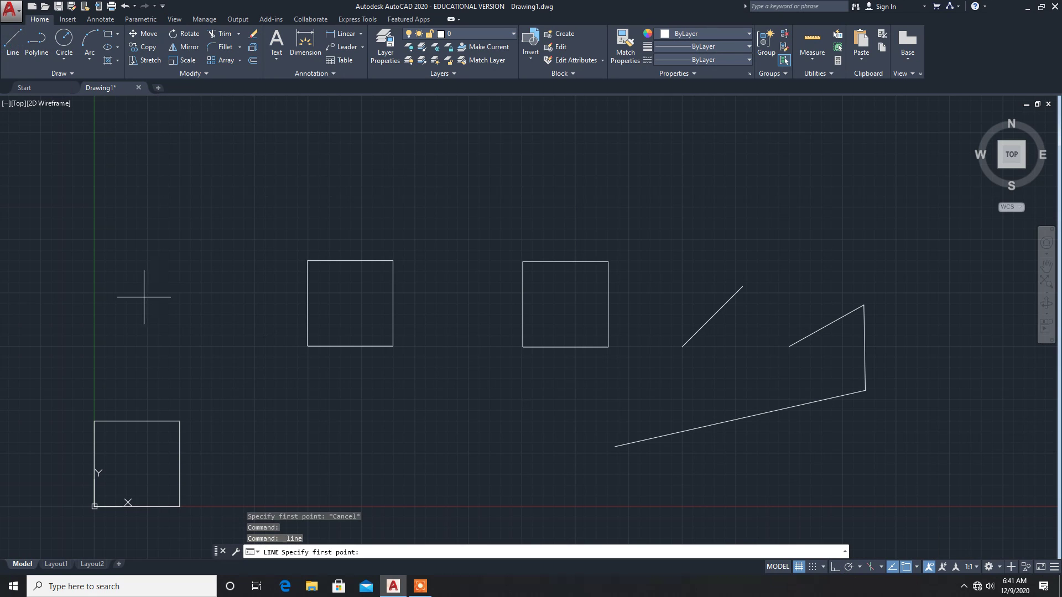
{"action": "left_click", "coordinate": [140, 293]}
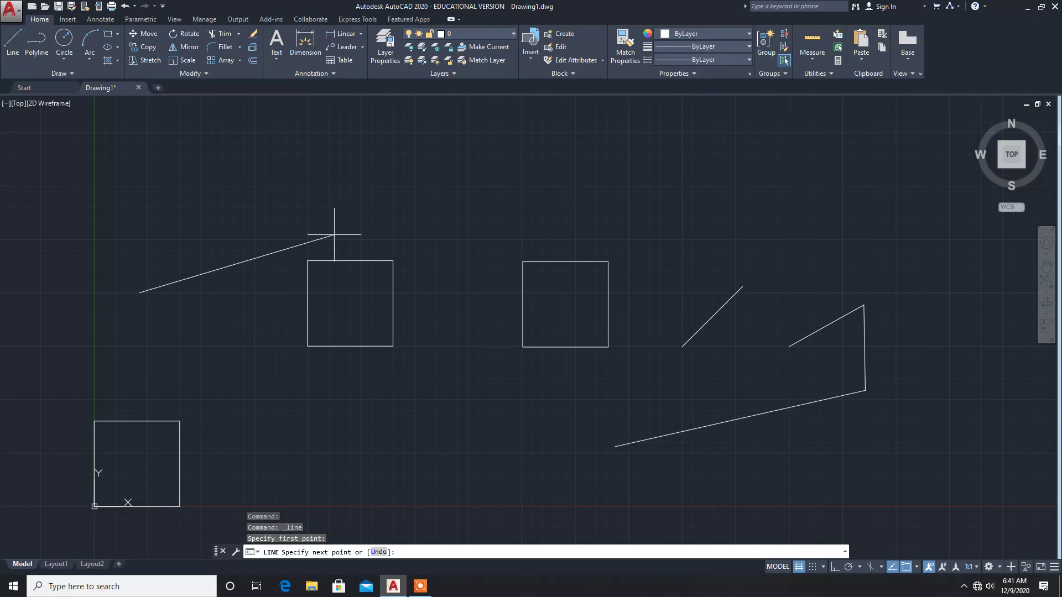
{"action": "left_click", "coordinate": [833, 568]}
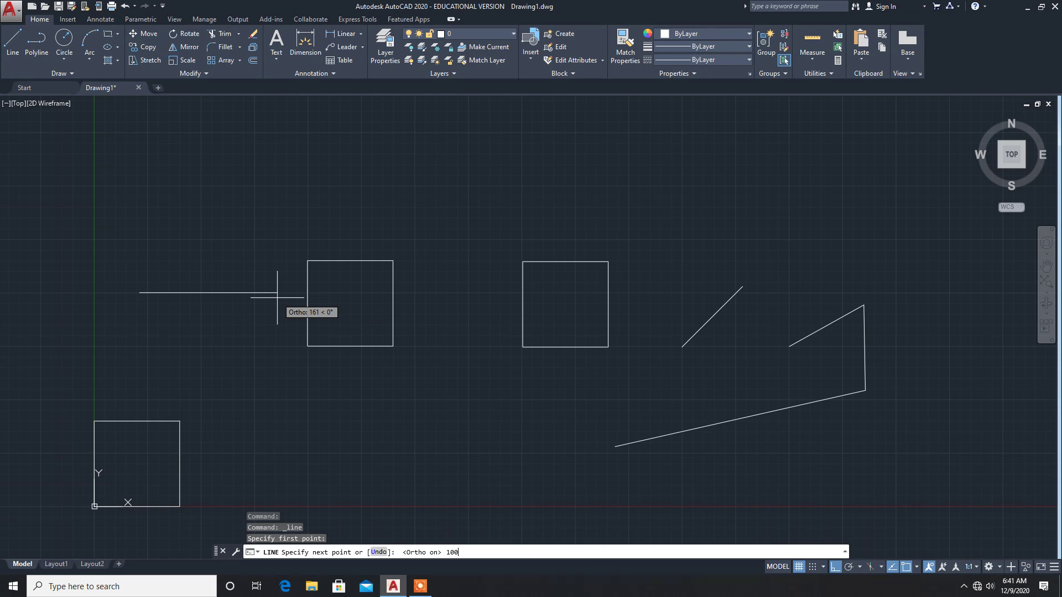
{"action": "key", "text": "Return"}
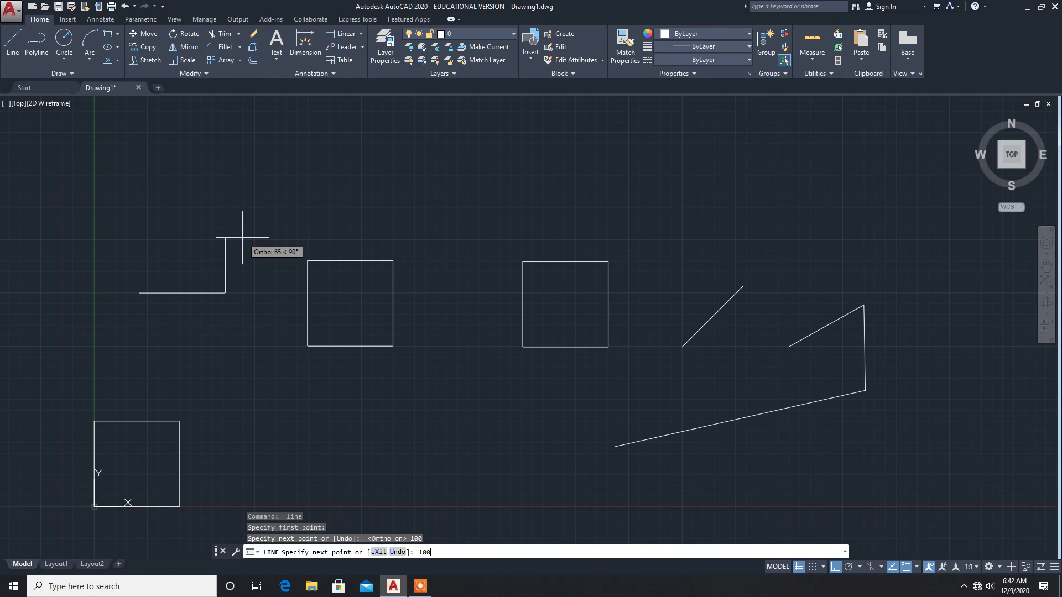
{"action": "type", "text": "100"}
{"action": "key", "text": "Return"}
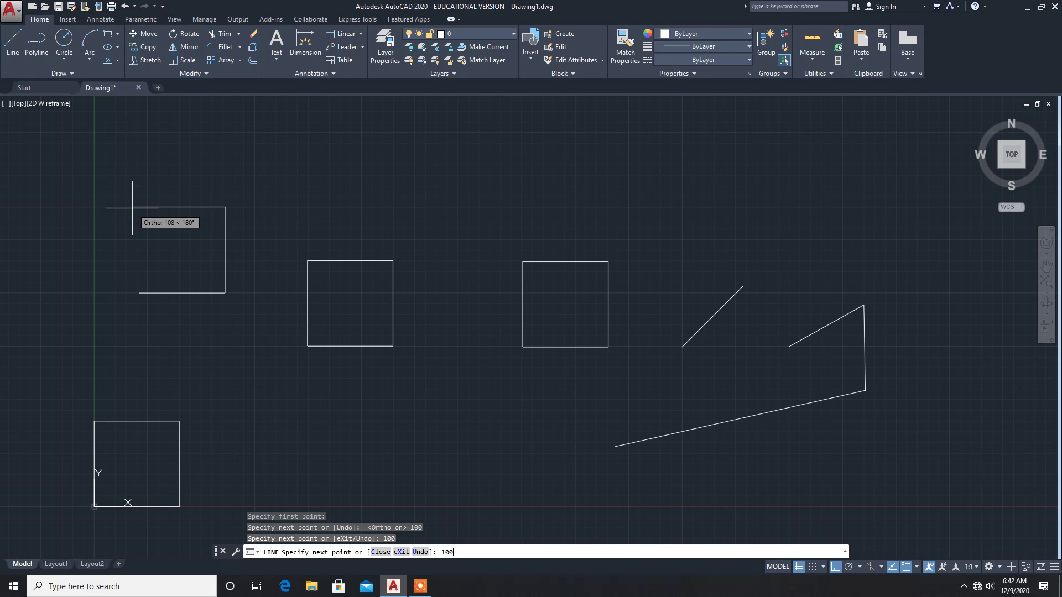
Complete the fourth square's upper and left sides by direct distances of 100, and end the line.
{"action": "key", "text": "Return"}
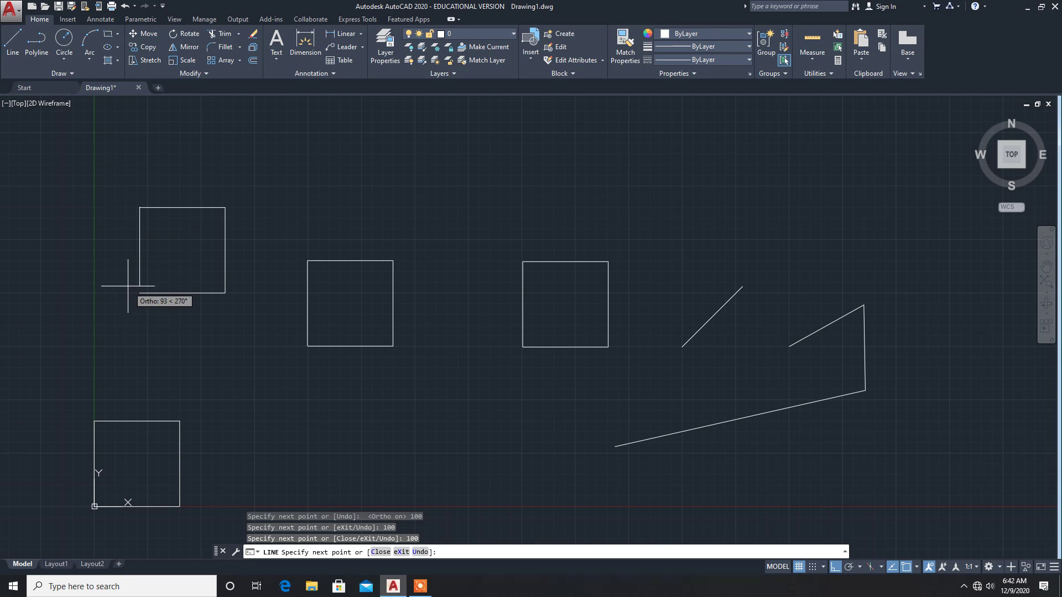
{"action": "type", "text": "100"}
{"action": "key", "text": "Return"}
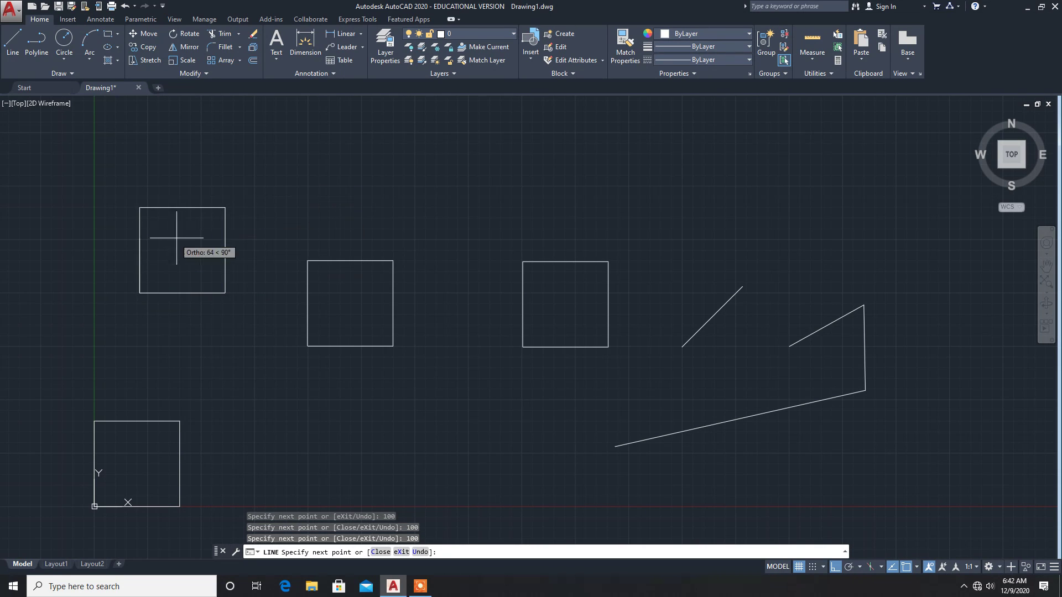
{"action": "key", "text": "Escape"}
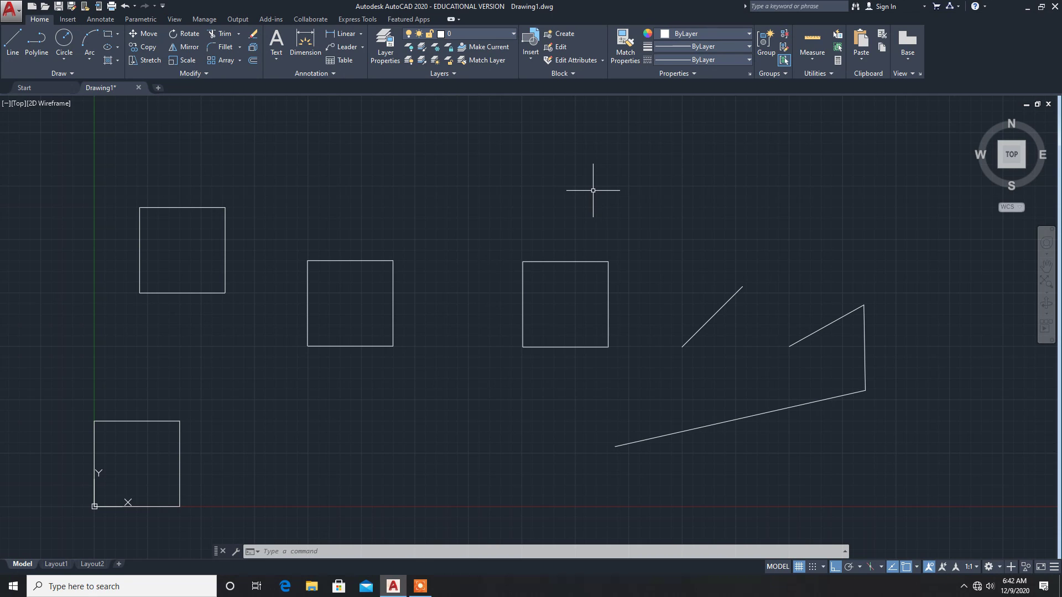
{"action": "left_click", "coordinate": [421, 586]}
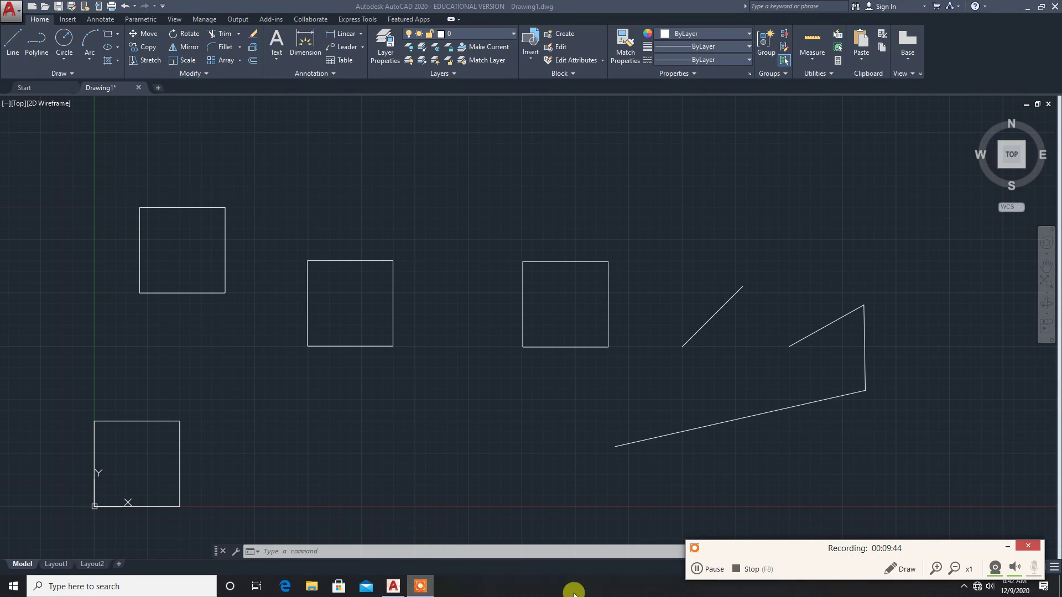